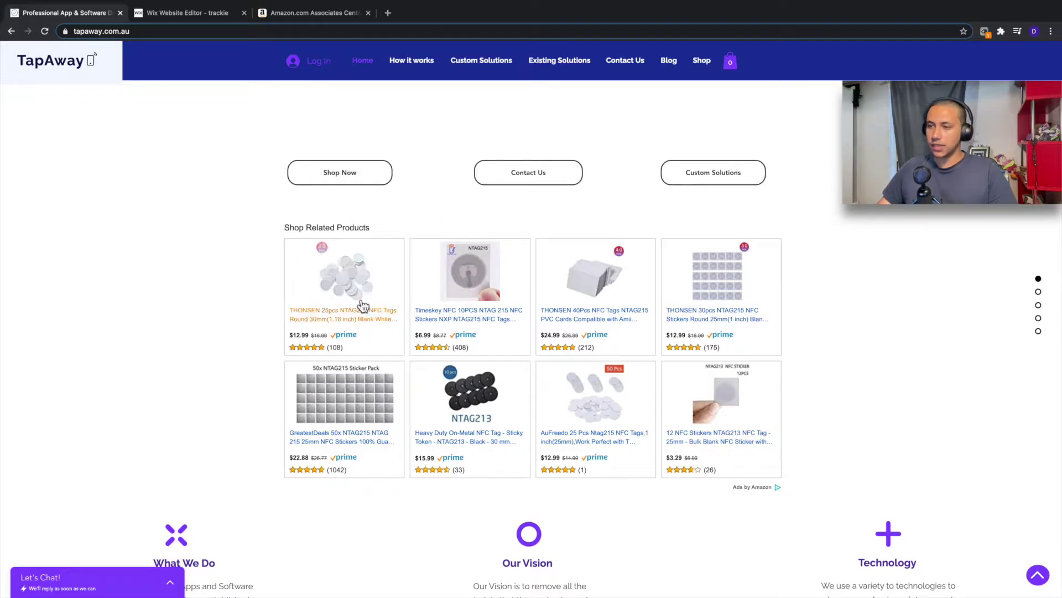
Test the Timeskey NFC product from the ad grid, then go to TapAway's Shop page.
left_click(482, 315)
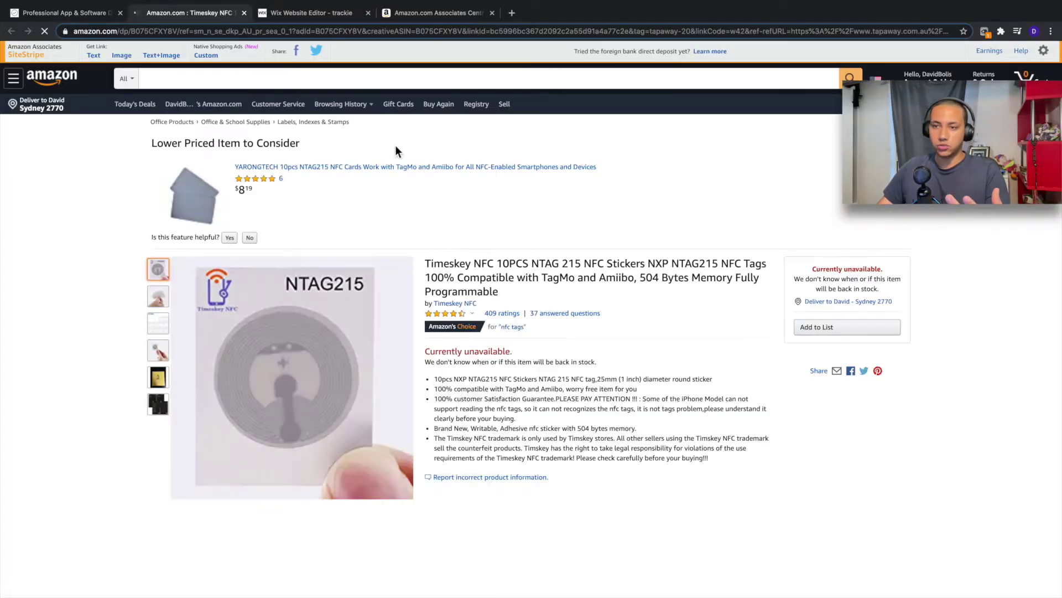
left_click(65, 13)
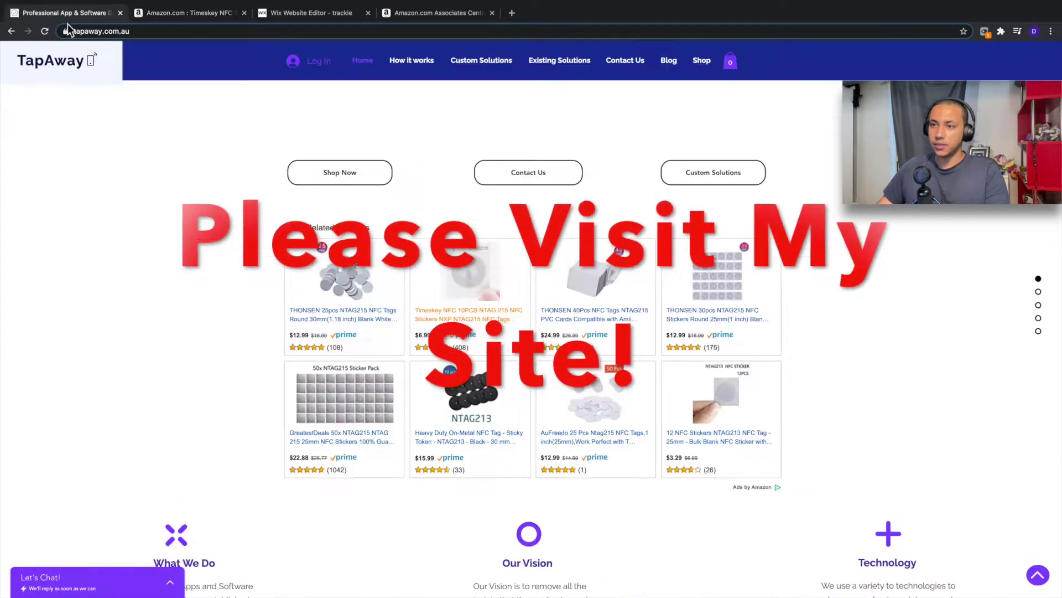
scroll(659, 287, "up", 3)
scroll(660, 287, "up", 2)
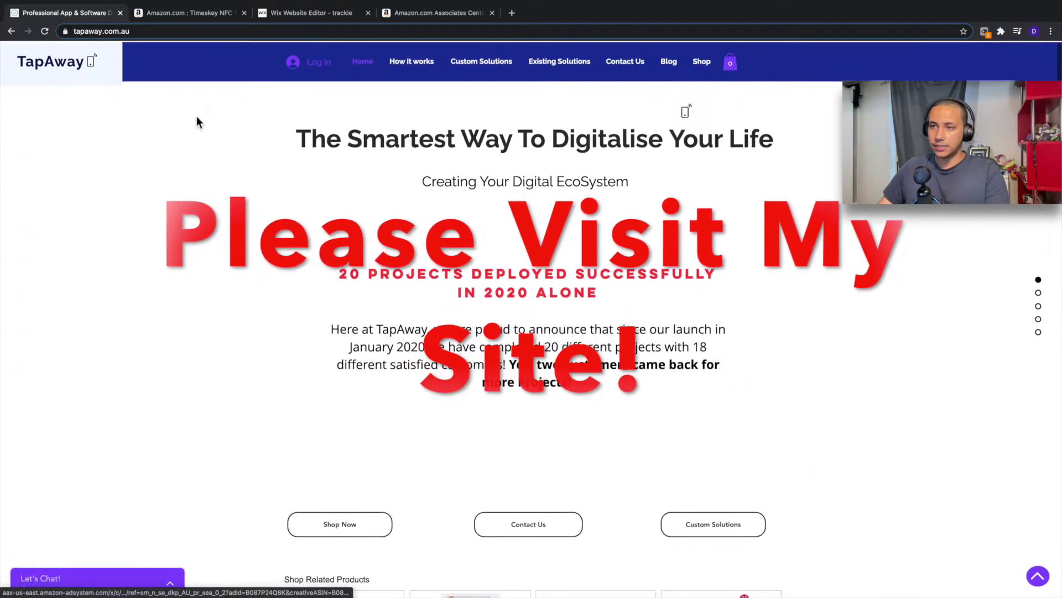
scroll(586, 309, "down", 2)
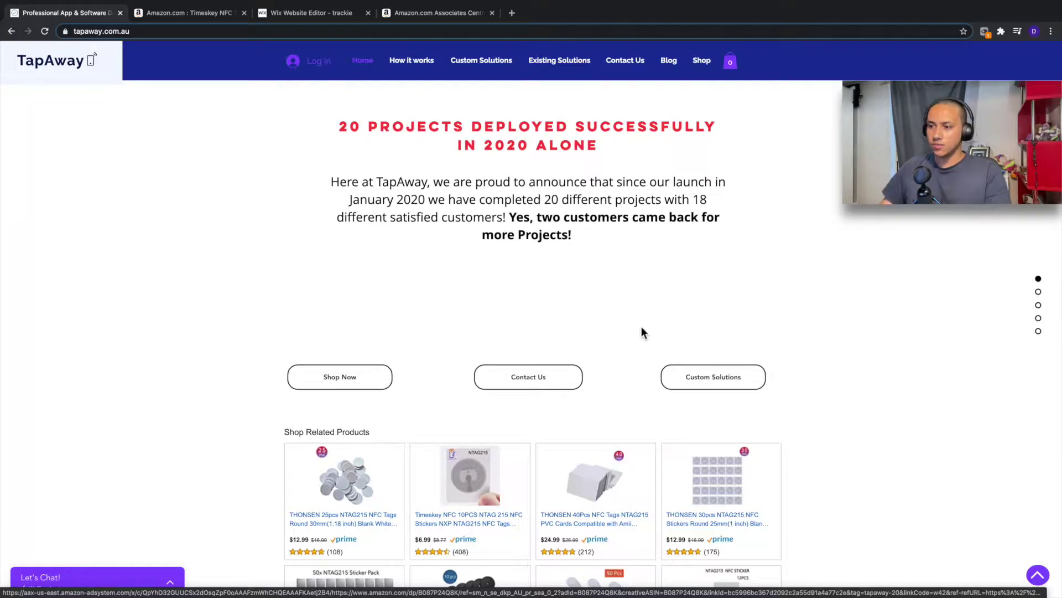
scroll(520, 238, "down", 1)
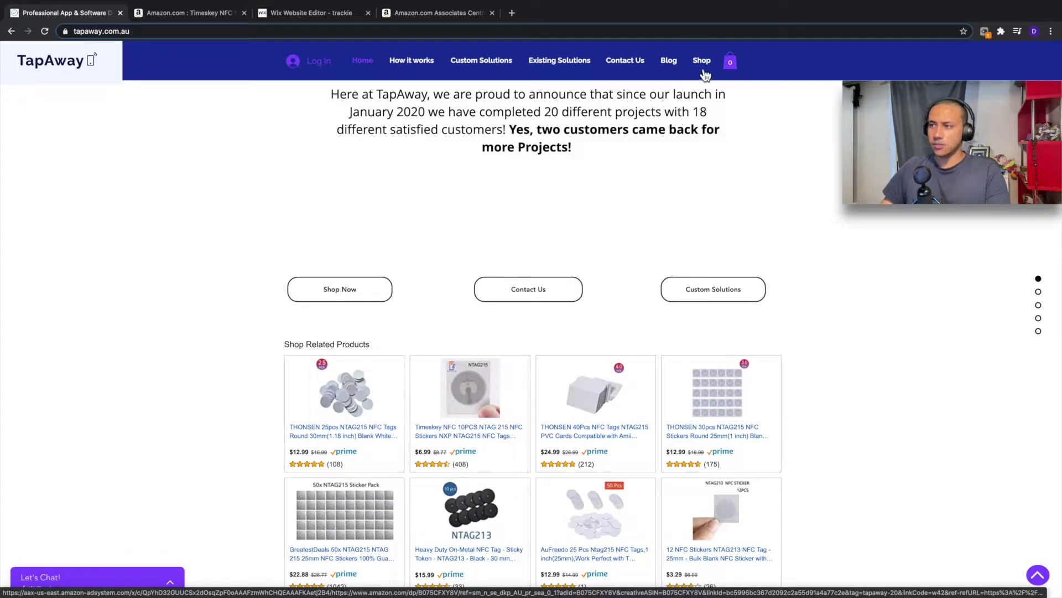
left_click(337, 284)
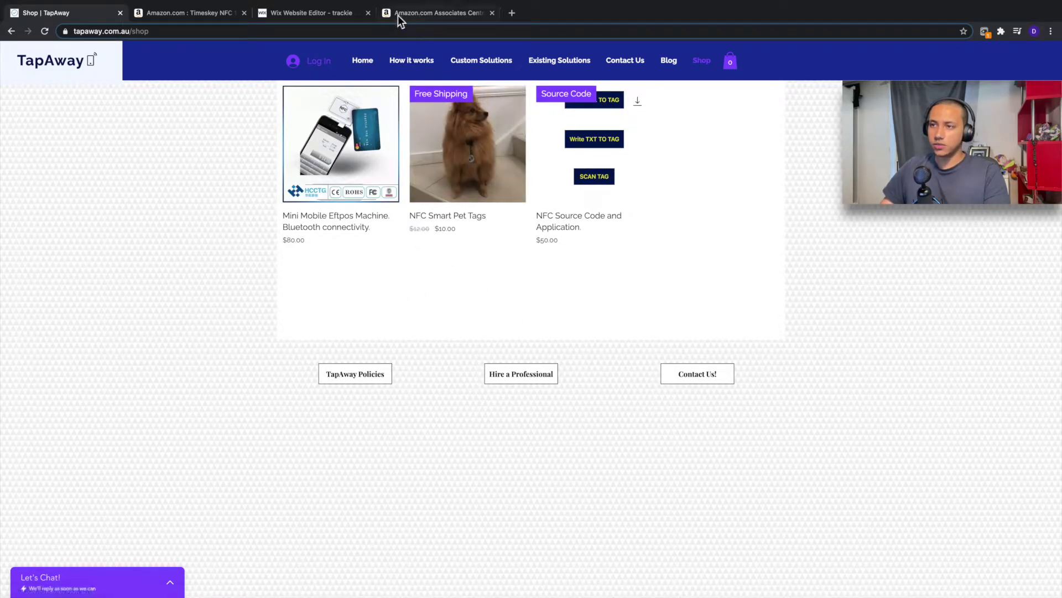
In Associates Central, go to Product Linking > Native Shopping Ads > Search Ads.
left_click(432, 13)
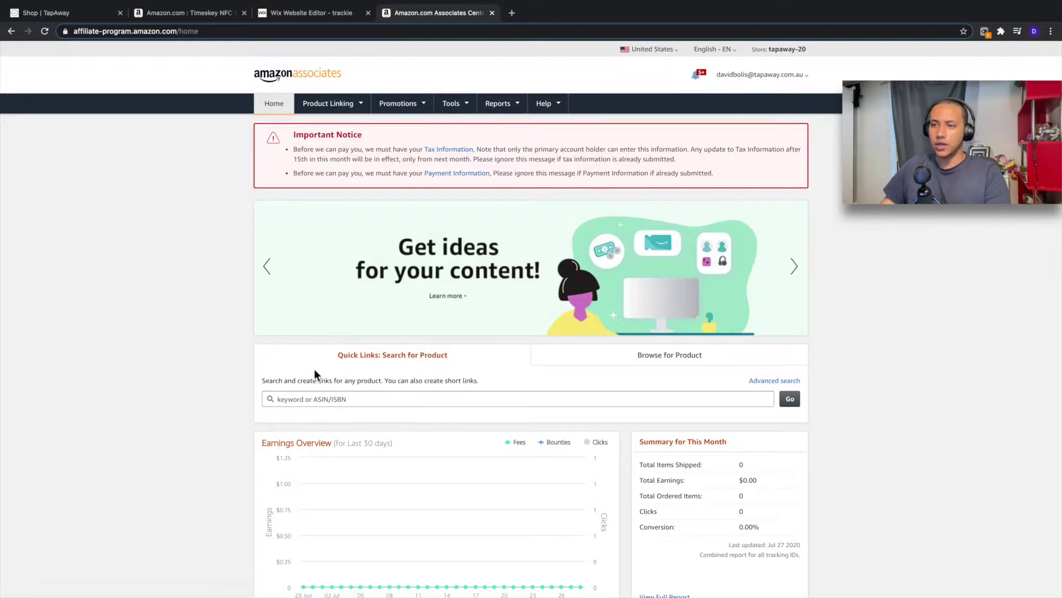
mouse_move(328, 103)
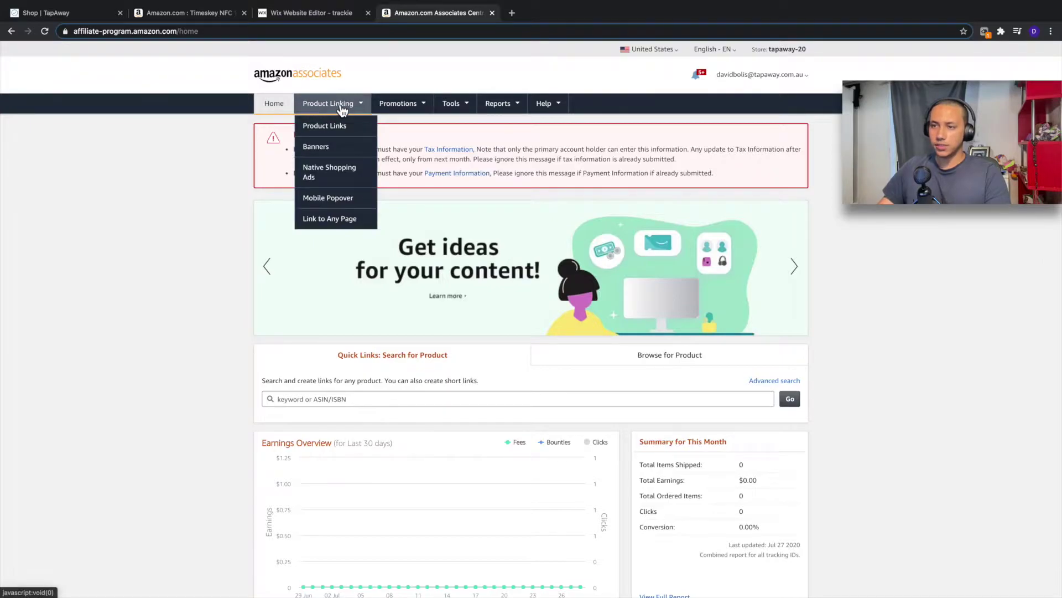
left_click(338, 179)
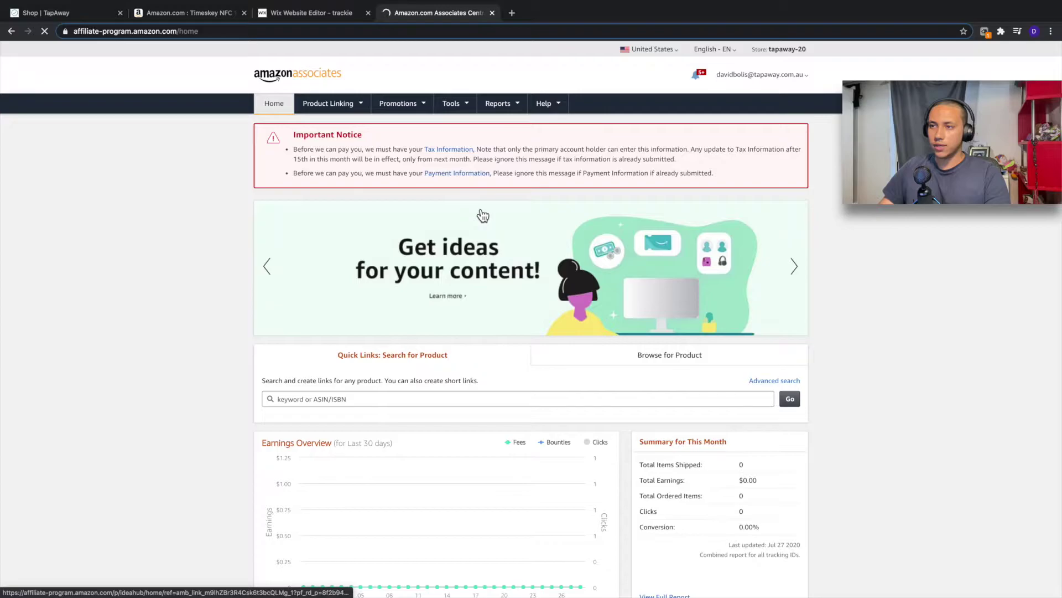
scroll(418, 303, "down", 1)
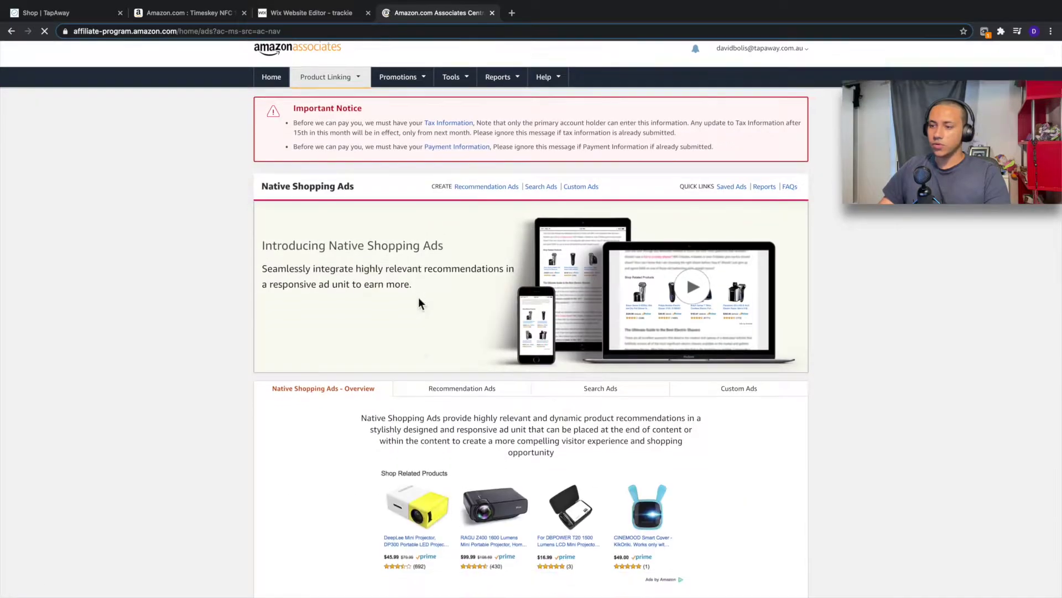
scroll(419, 304, "down", 2)
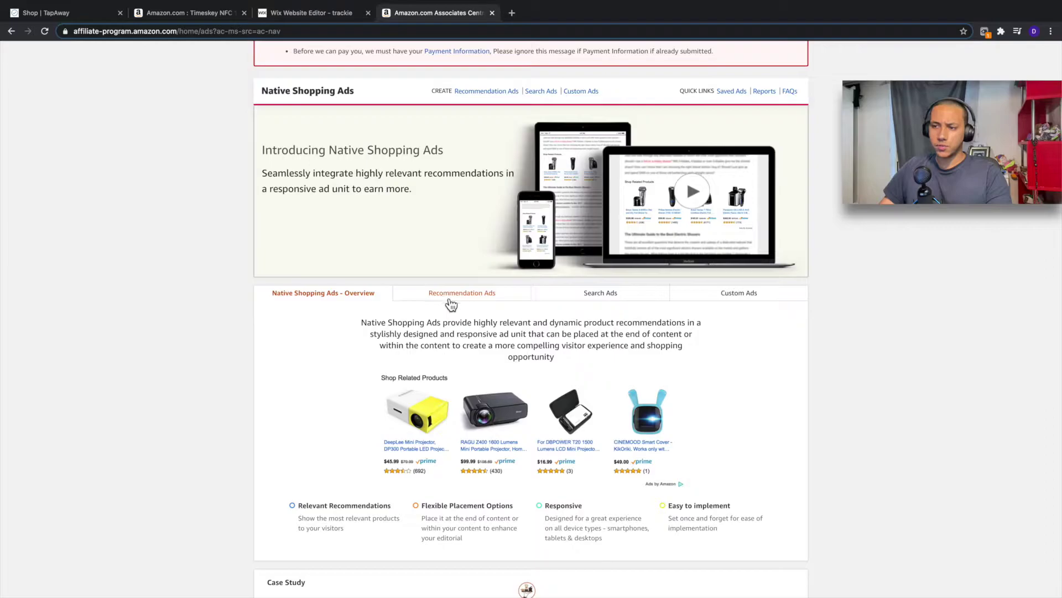
left_click(594, 299)
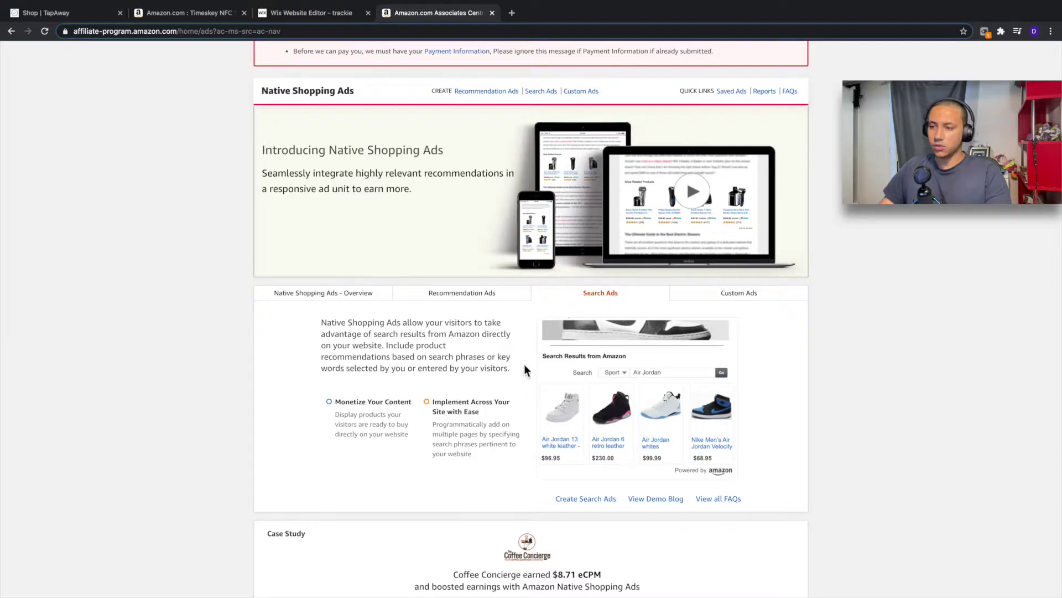
left_click(572, 502)
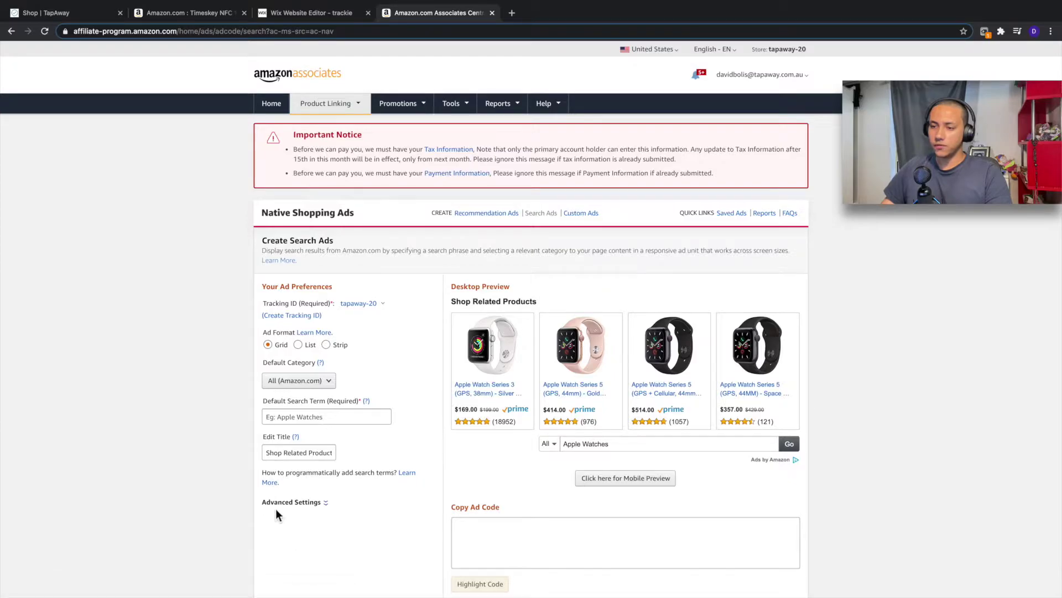
Expand Advanced Settings and keep the existing tracking ID.
left_click(281, 507)
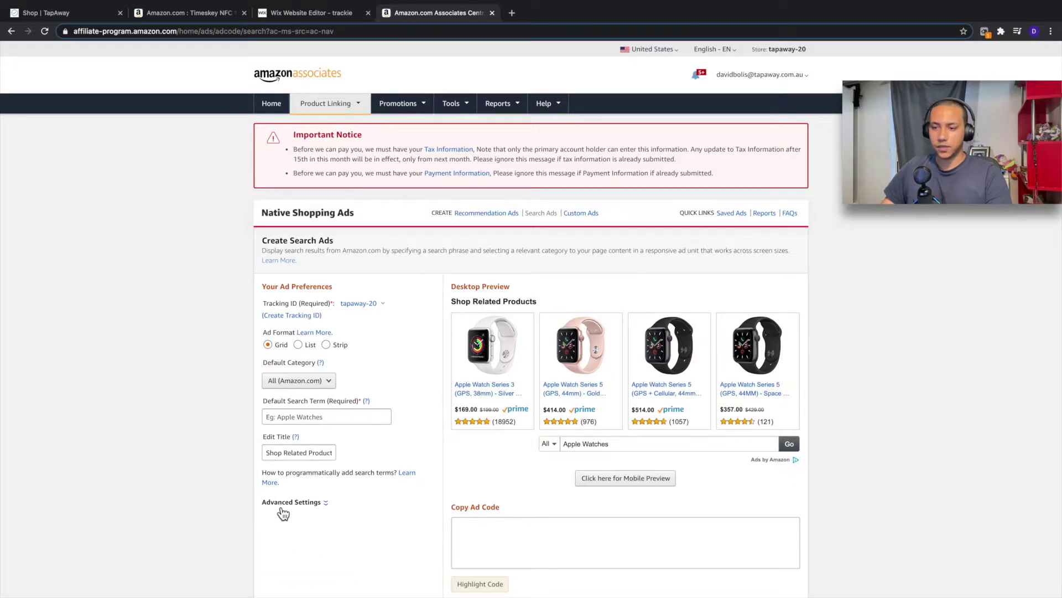
scroll(161, 336, "down", 2)
scroll(314, 374, "up", 1)
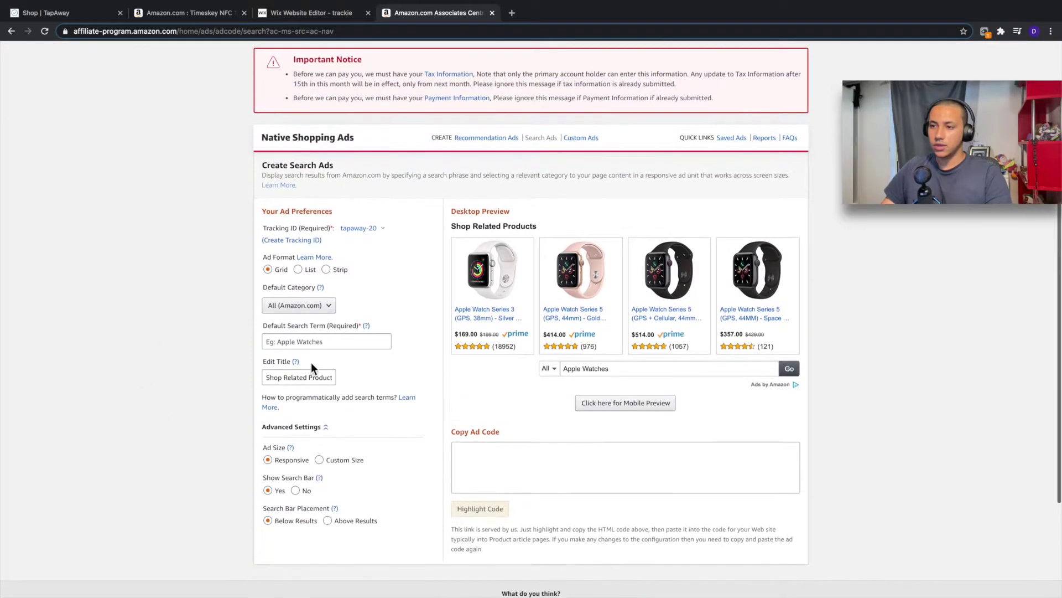
left_click(365, 228)
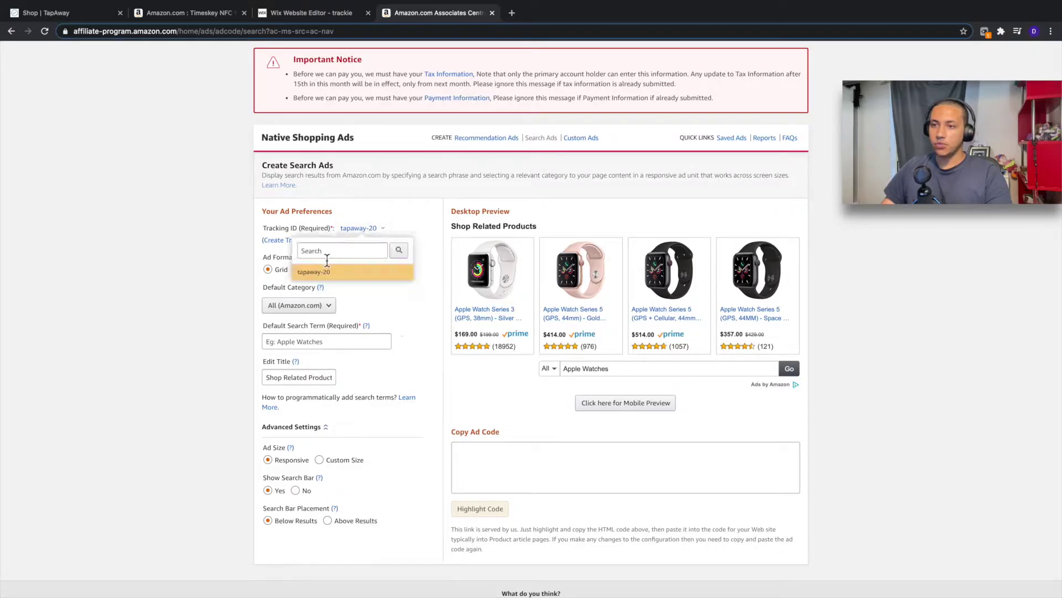
left_click(429, 328)
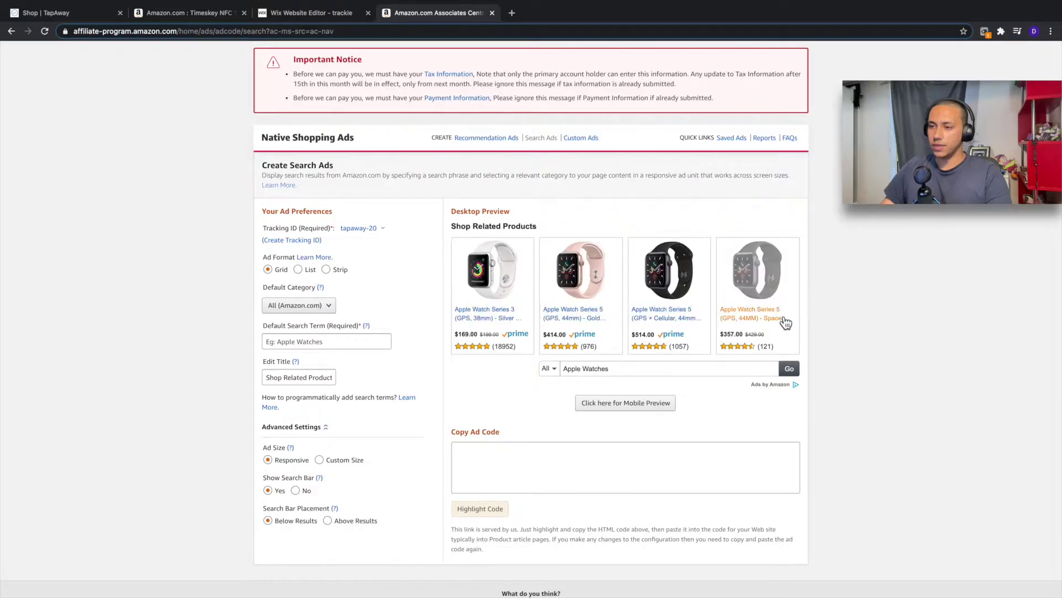
Preview the List and Strip ad formats, then settle on Grid.
left_click(301, 270)
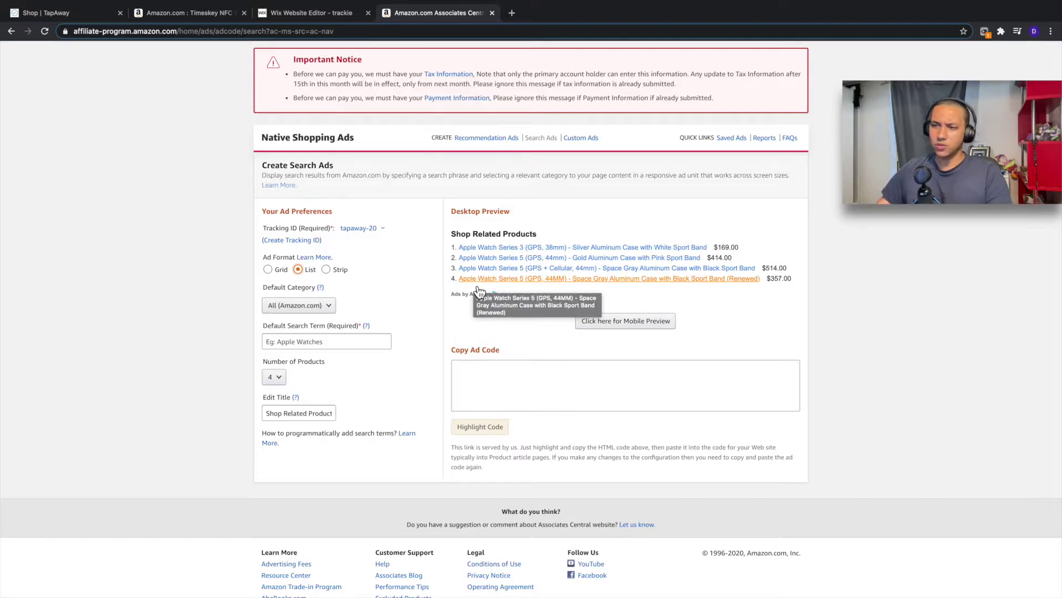
left_click(269, 269)
left_click(328, 271)
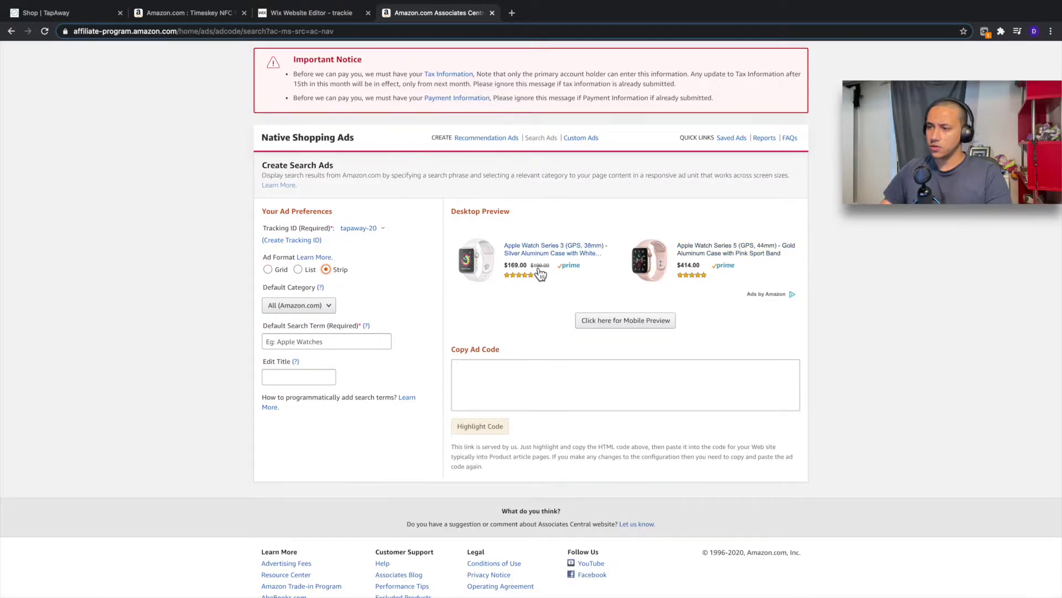
left_click(270, 270)
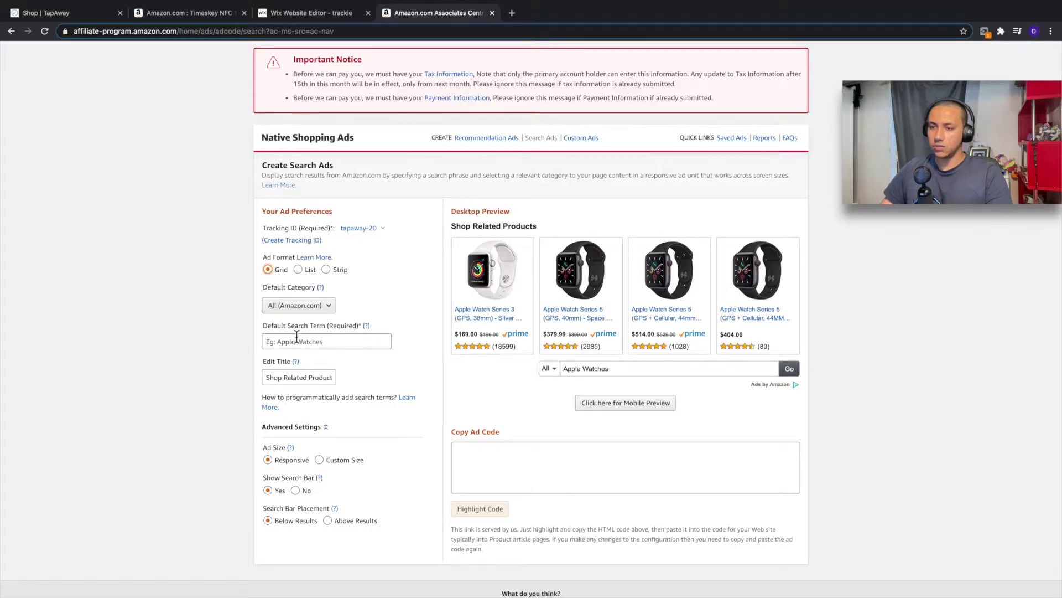
Set search term 'NFC Products', title 'NFC Tags', and Show Search Bar to No.
left_click(336, 342)
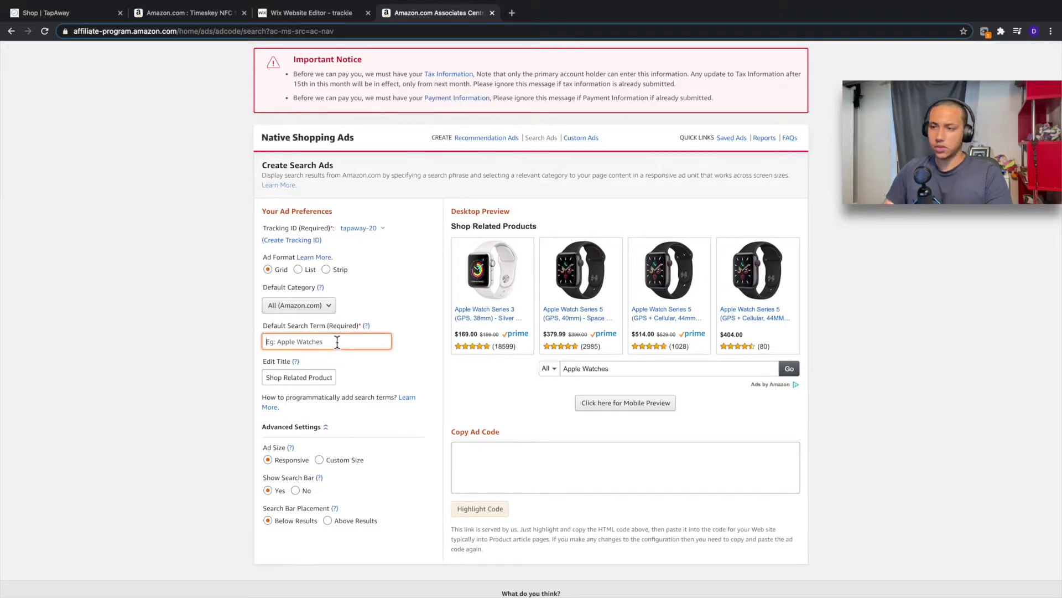
type("NFC Products")
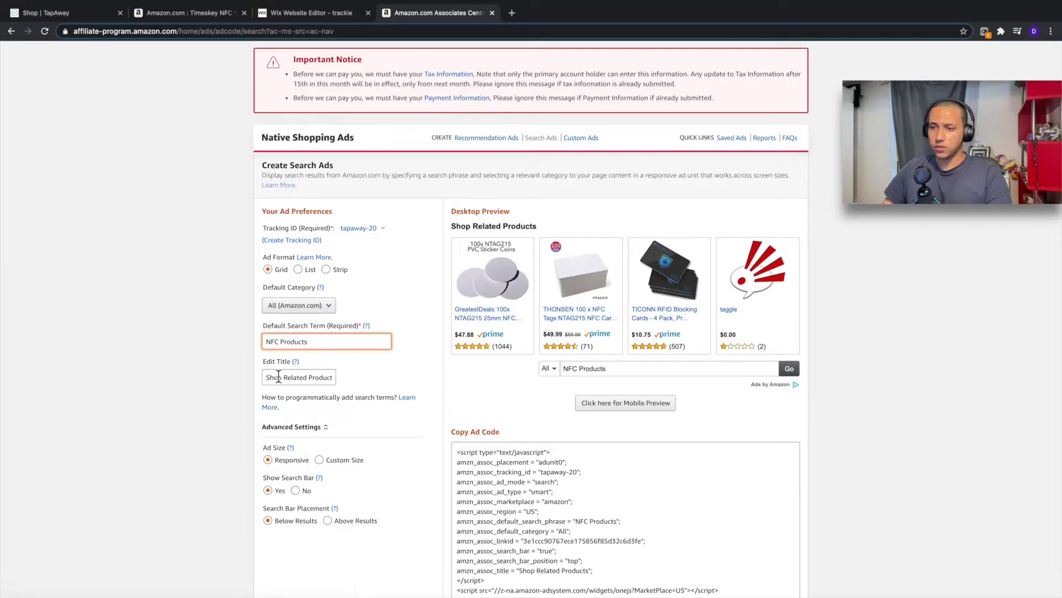
left_click_drag(270, 379, 353, 383)
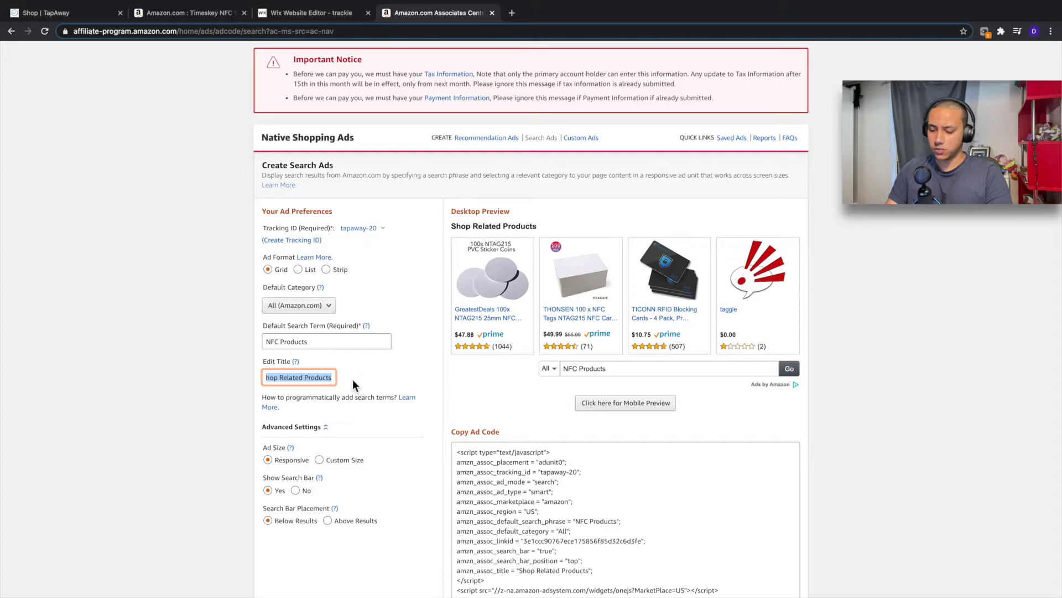
type("NFC ")
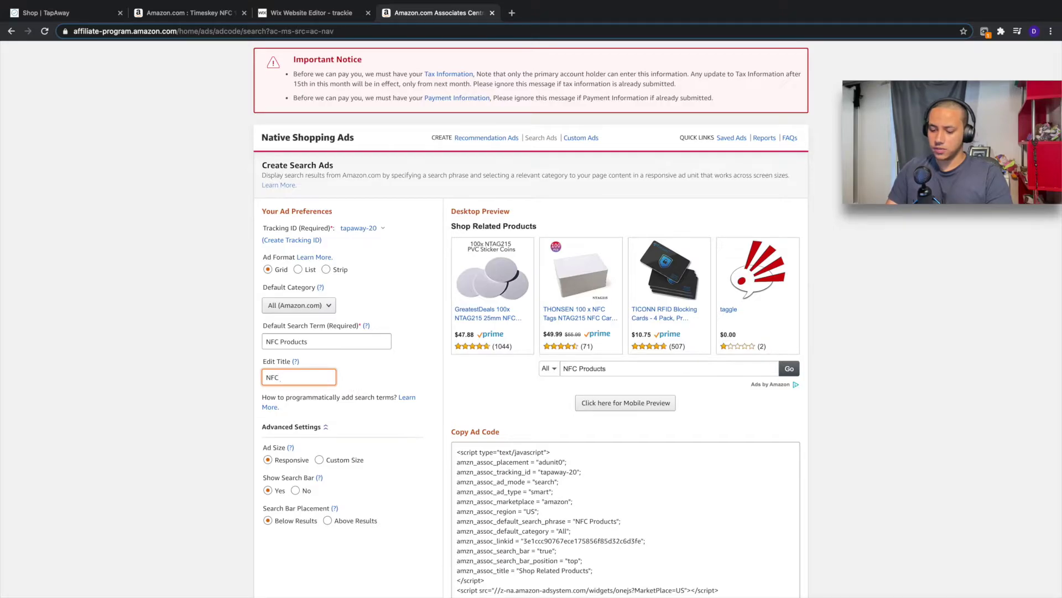
type("Tags")
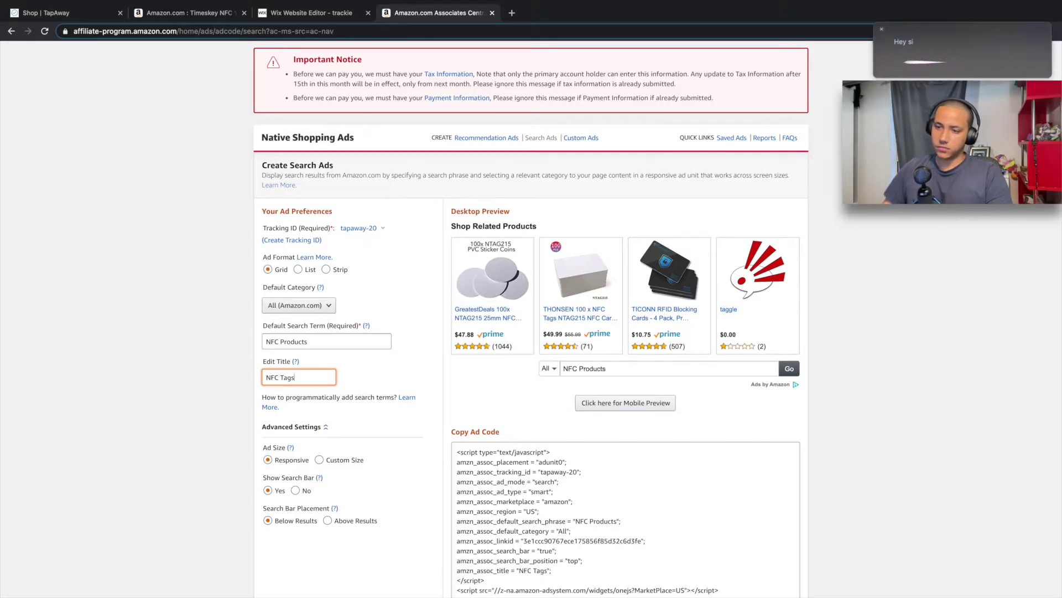
left_click(881, 33)
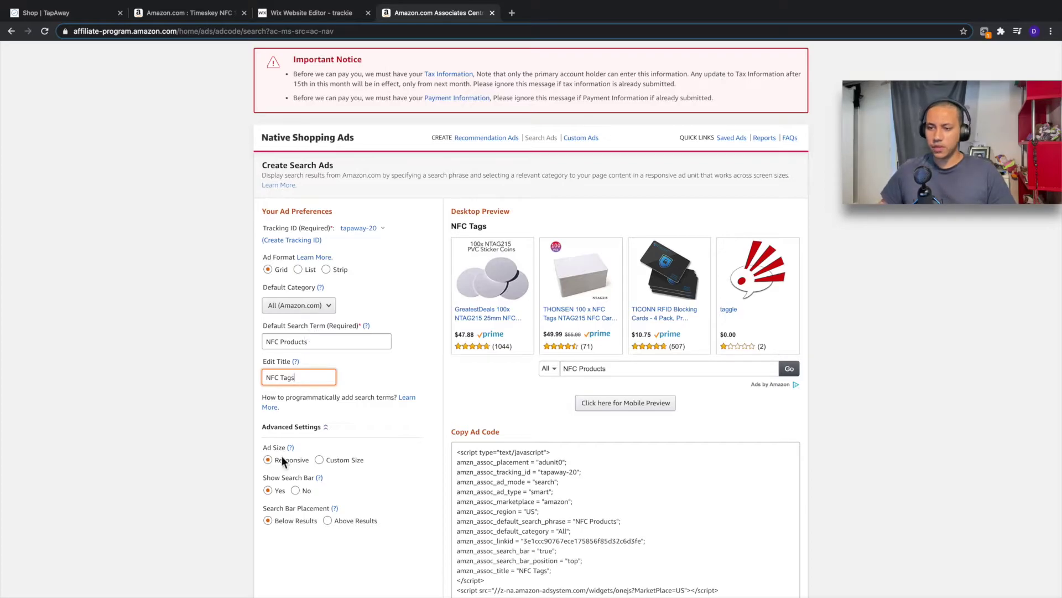
left_click(296, 492)
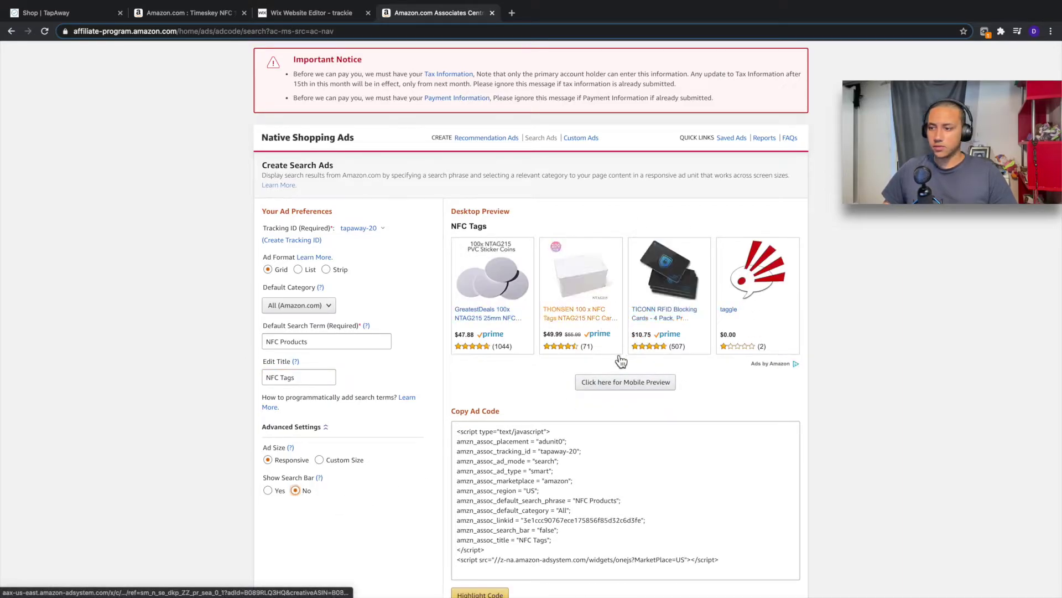
scroll(628, 393, "down", 2)
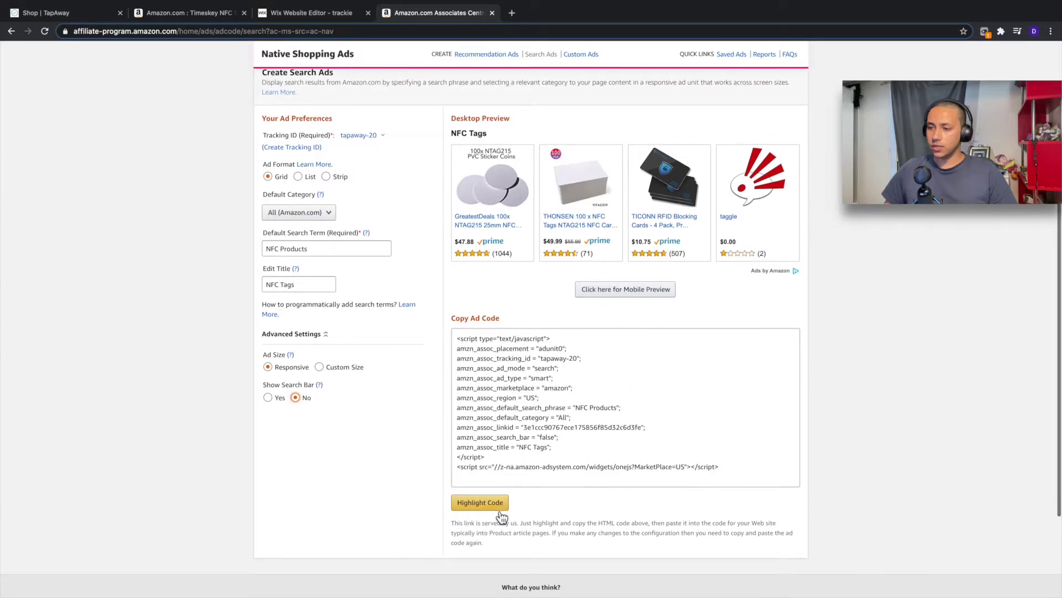
Highlight the NFC Tags search ad code and copy it.
left_click(480, 506)
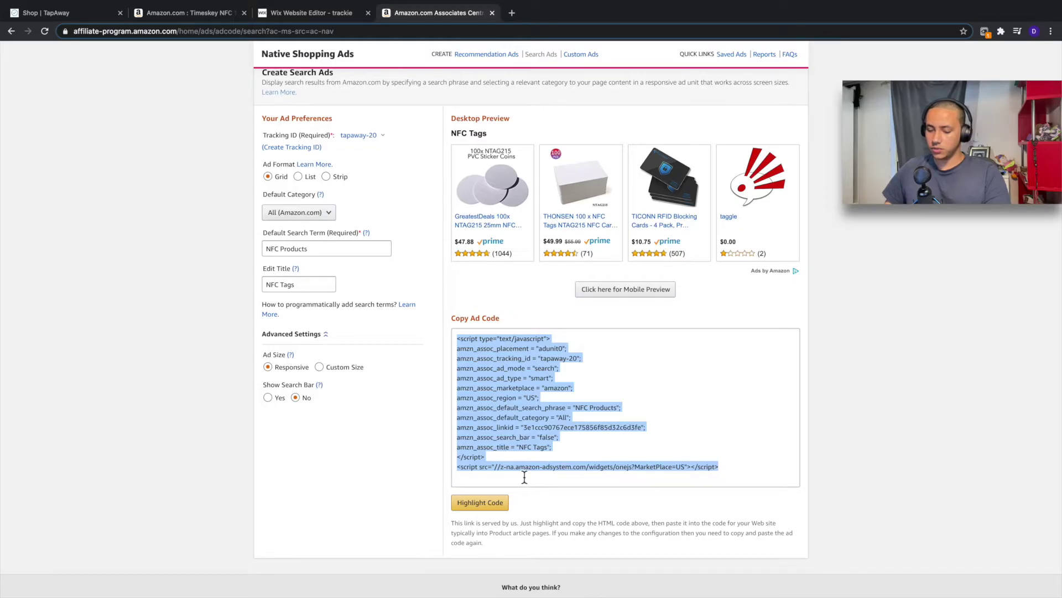
right_click(534, 459)
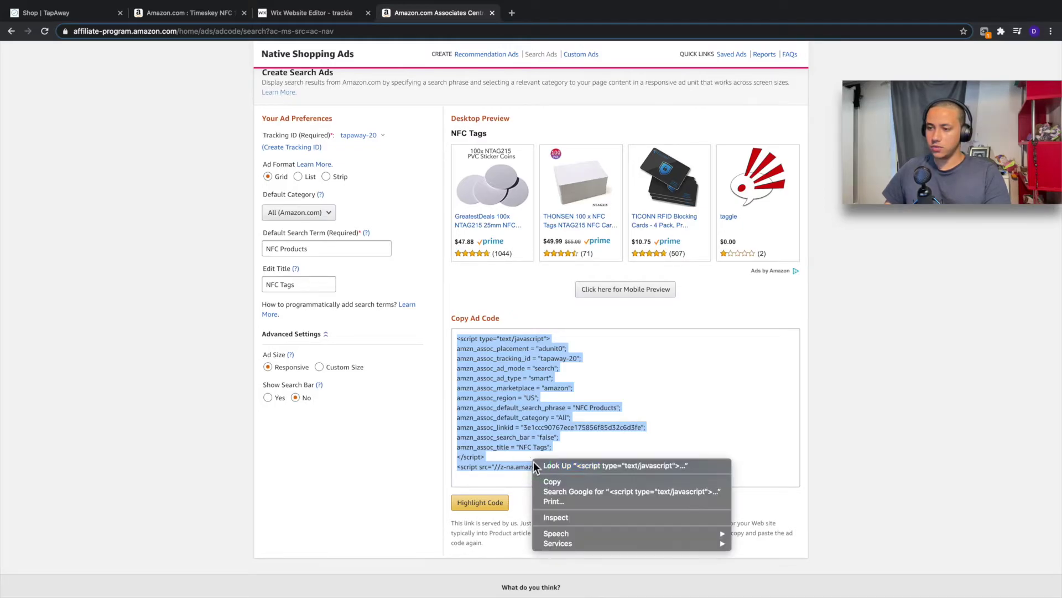
left_click(554, 481)
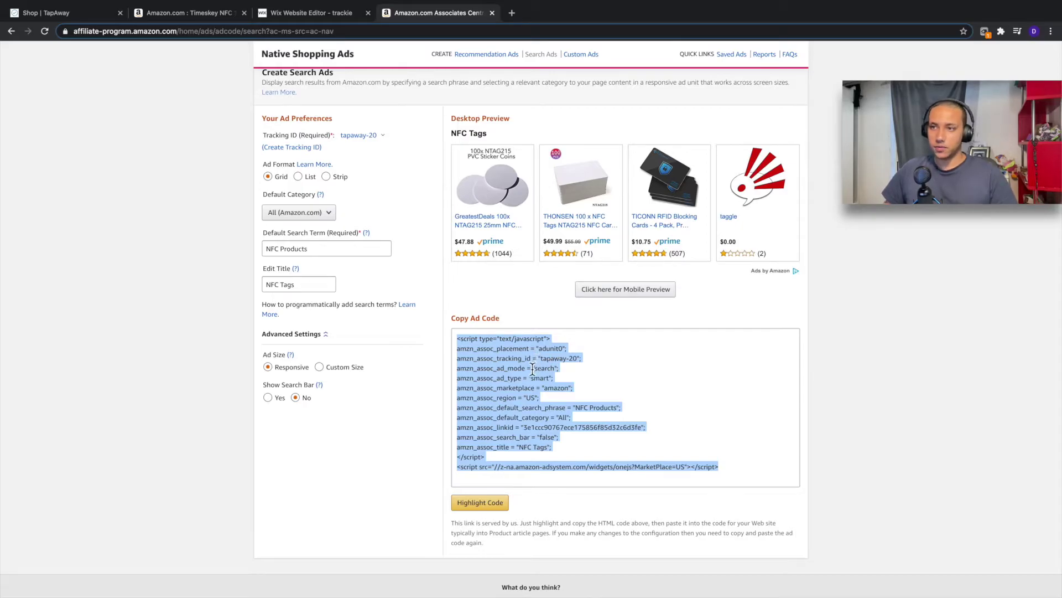
In the Wix editor, open Store Pages > Shop from Menus & Pages.
left_click(283, 15)
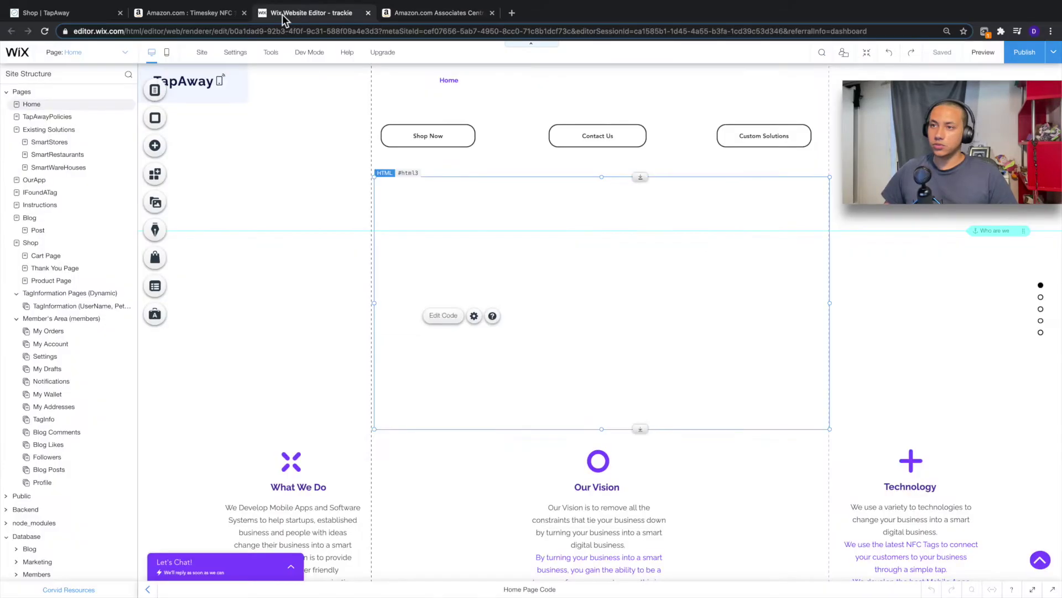
scroll(626, 274, "up", 3)
scroll(626, 277, "up", 2)
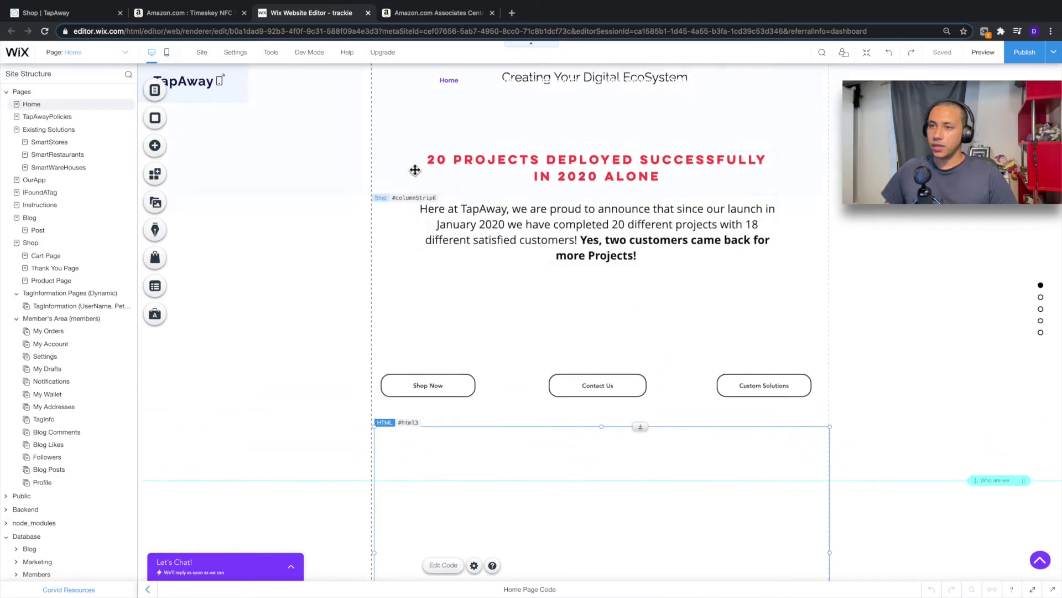
left_click(154, 90)
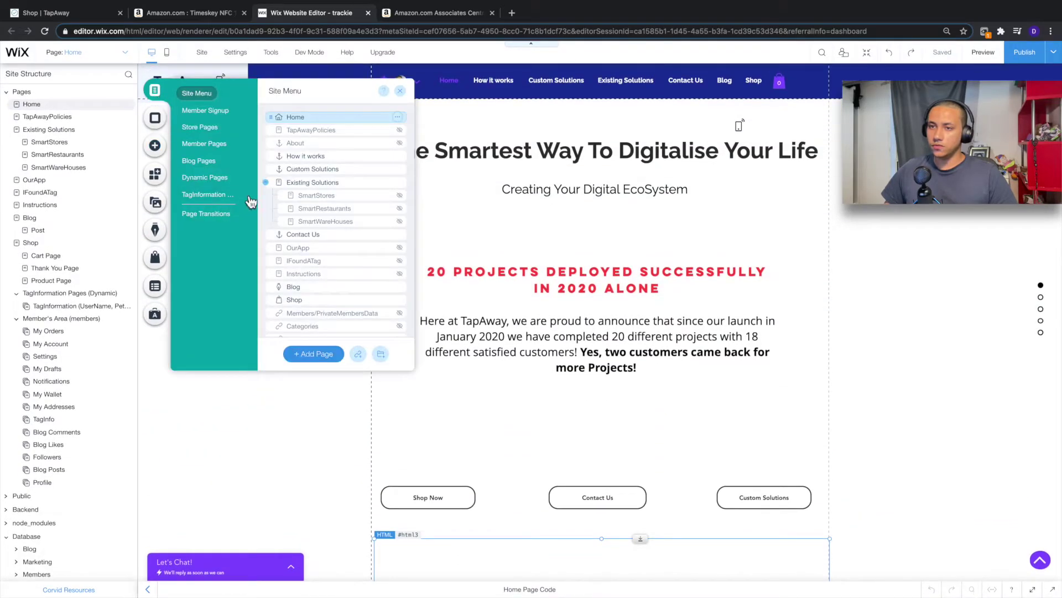
left_click(198, 129)
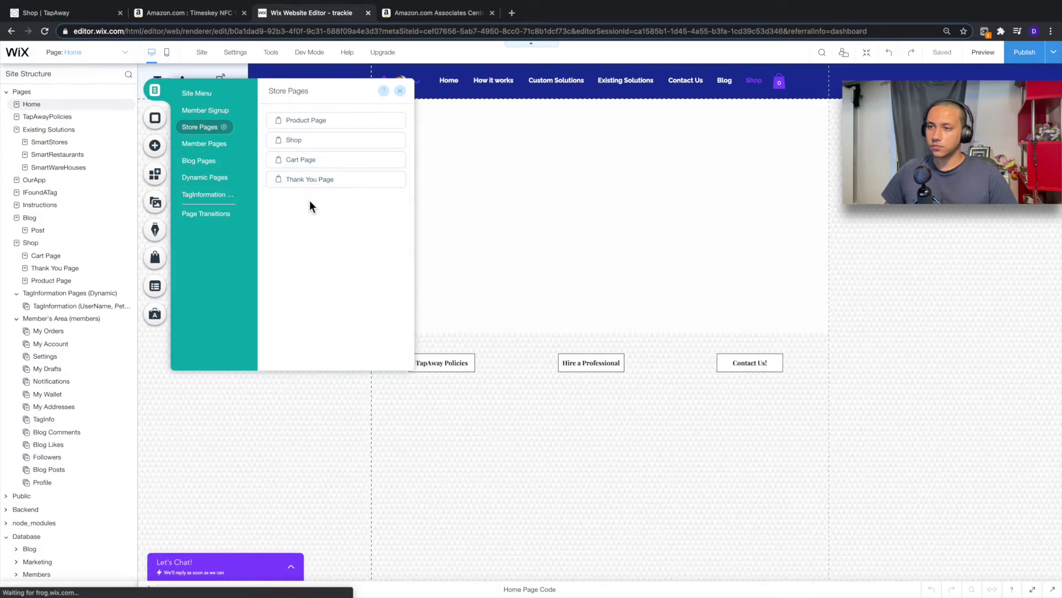
left_click(400, 97)
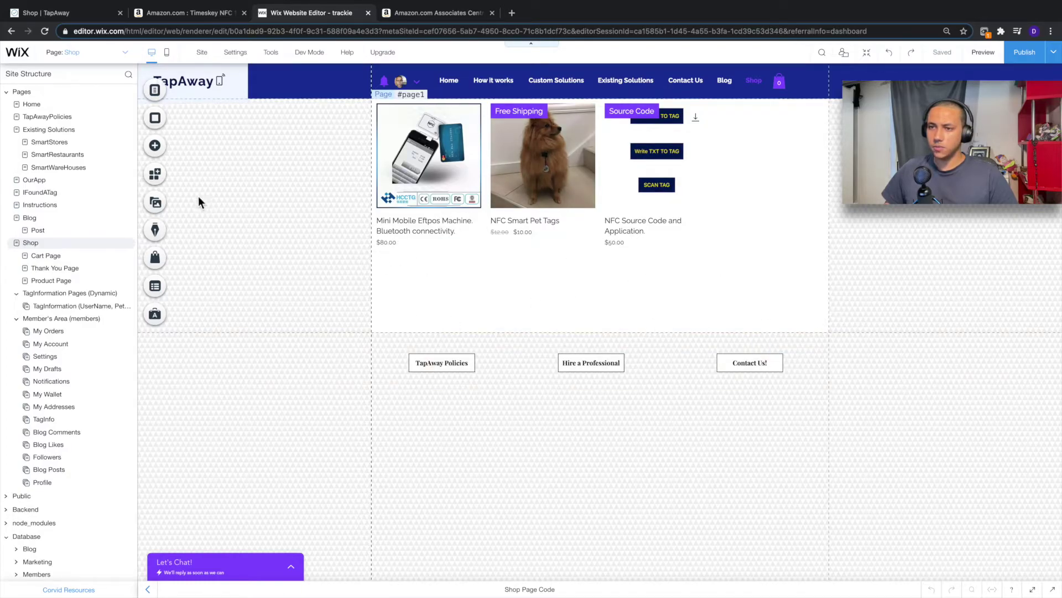
left_click(156, 147)
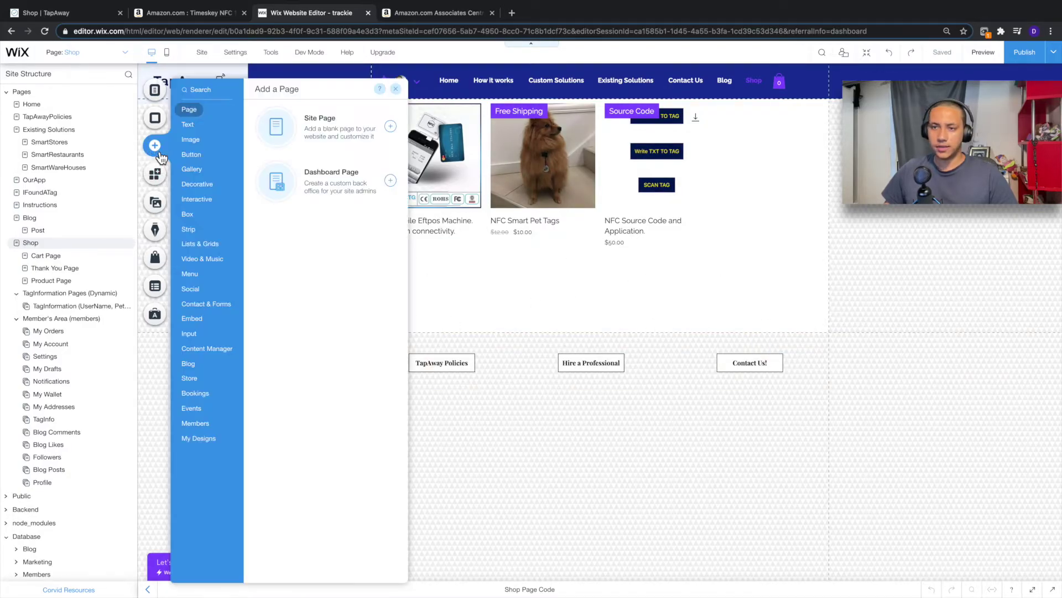
Place an HTML iframe from Add > Embed below the Shop page's products.
left_click(202, 89)
type("li")
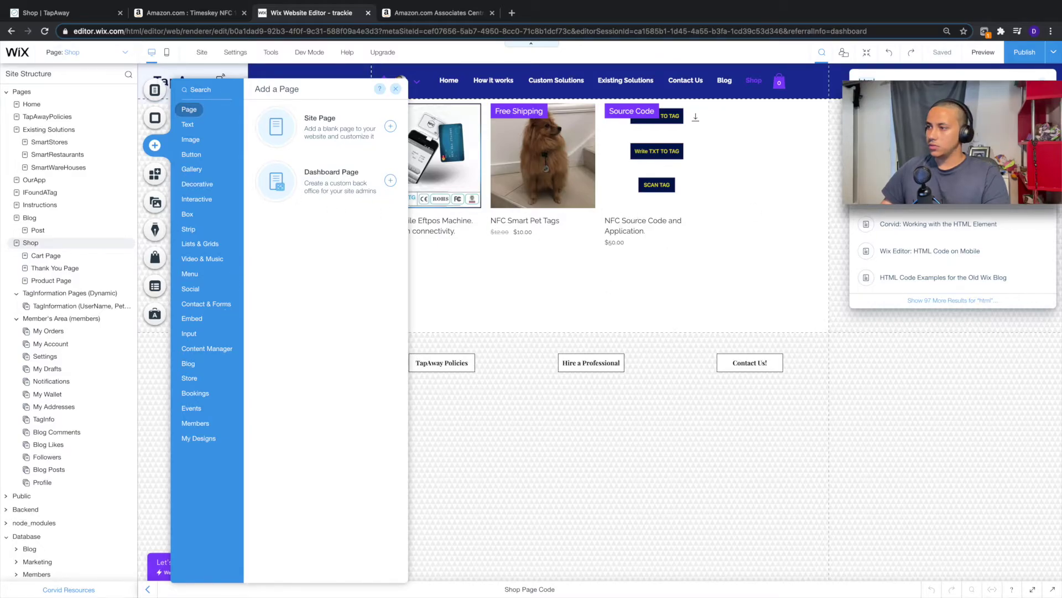
left_click(192, 318)
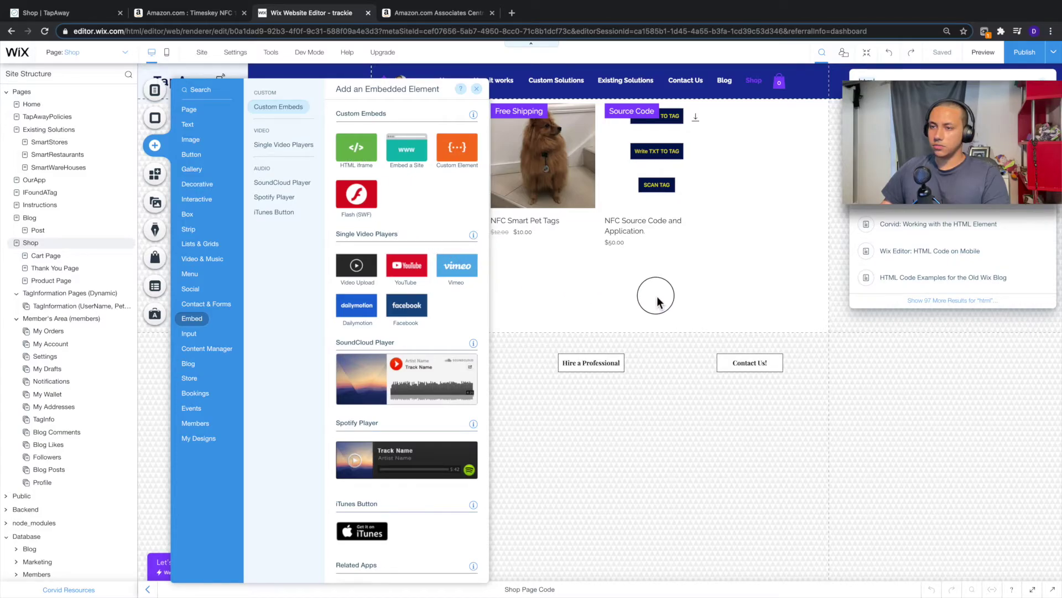
mouse_move(352, 154)
left_mouse_down()
mouse_move(591, 313)
mouse_move(577, 354)
left_mouse_up()
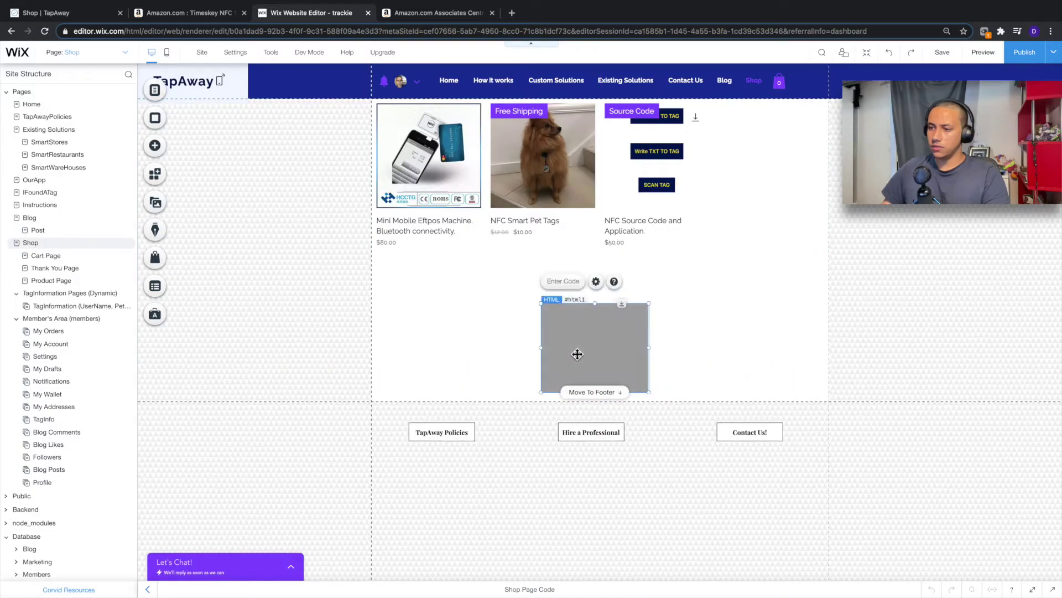
Paste the Amazon ad script into the HTML element's code box and apply it.
left_click(567, 283)
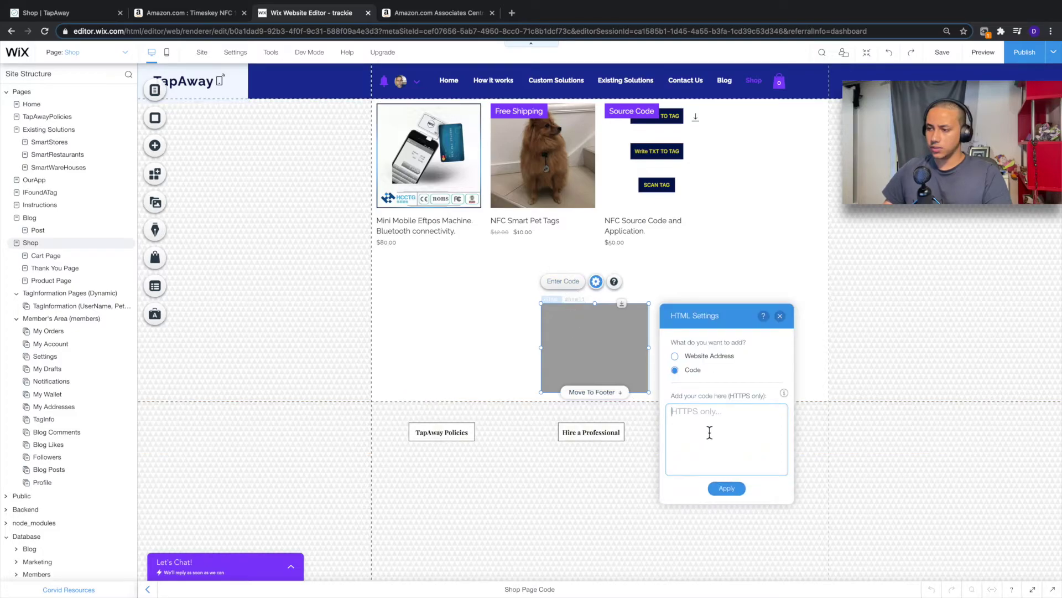
right_click(709, 431)
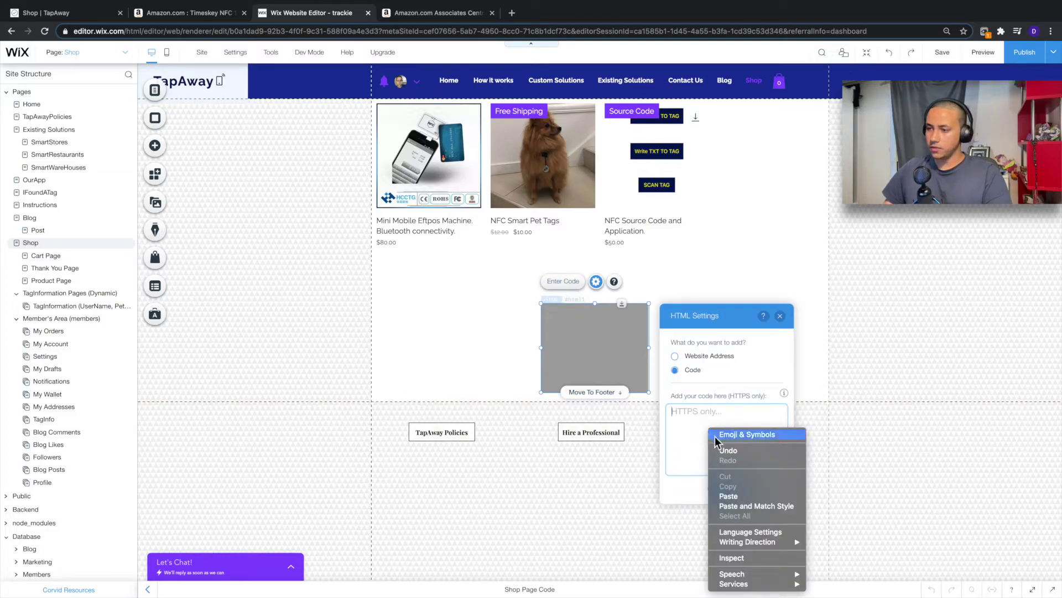
left_click(740, 498)
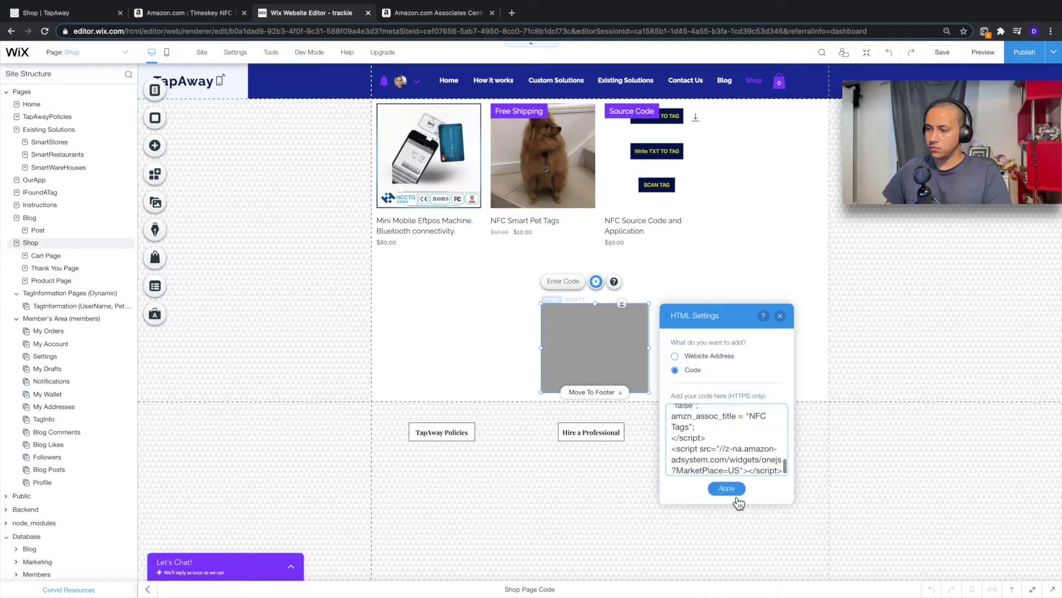
left_click(729, 491)
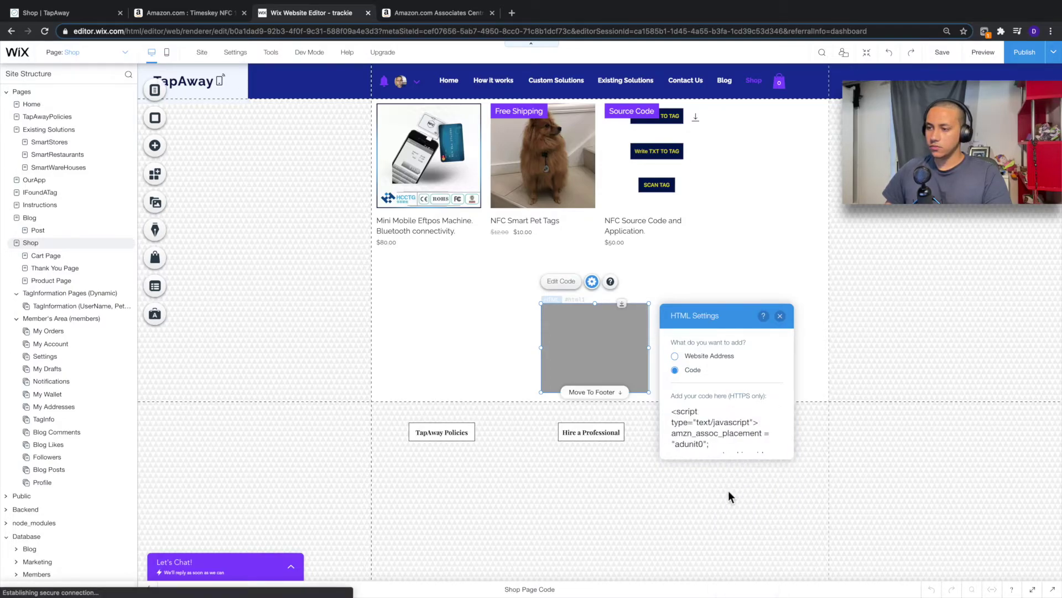
left_click(780, 316)
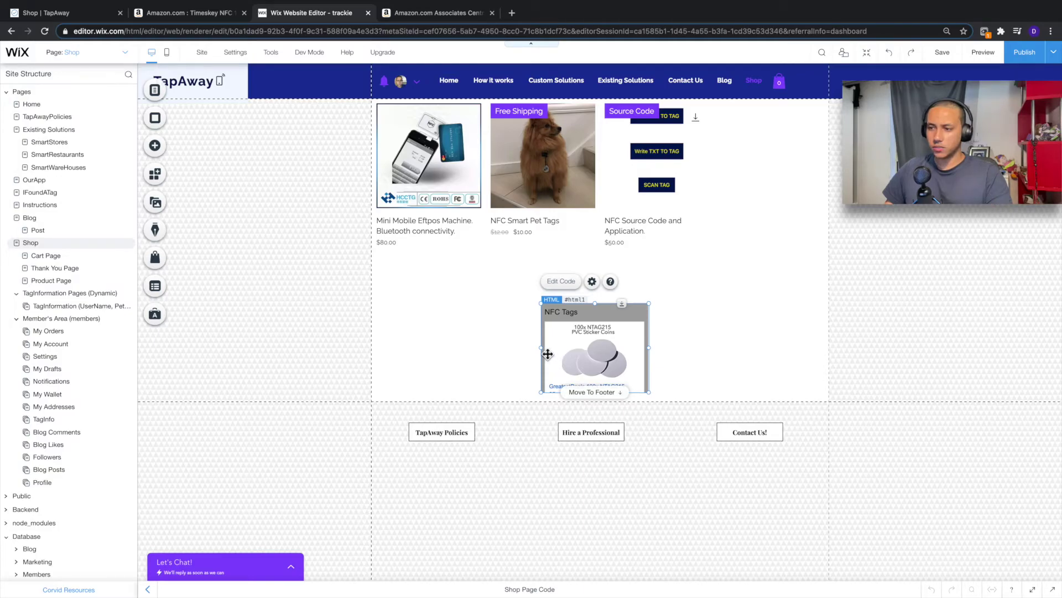
Widen the ad element, move it to the left margin, and stretch it taller.
left_click_drag(652, 350, 805, 349)
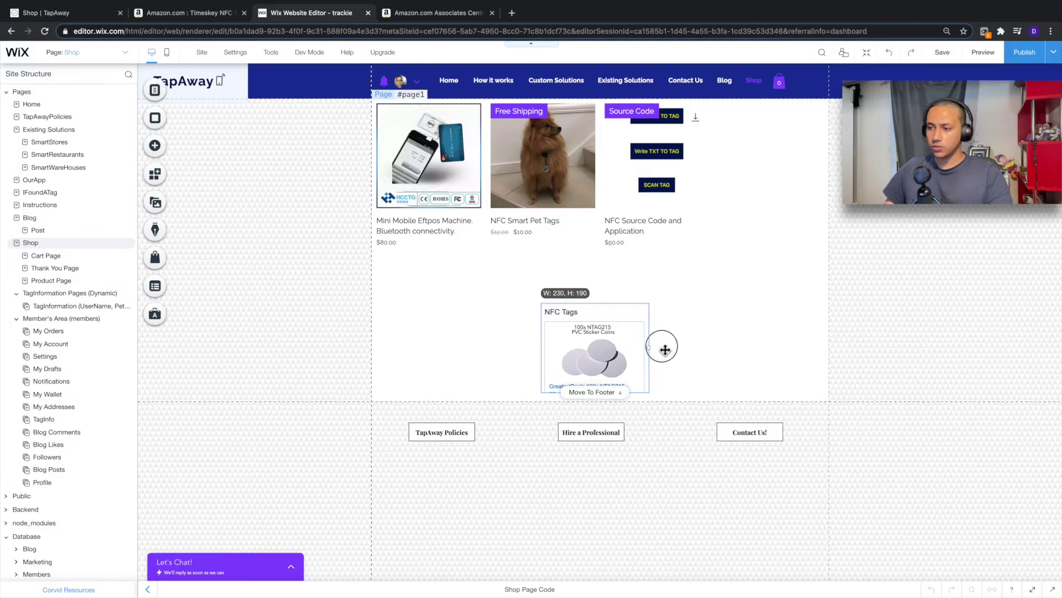
left_click_drag(687, 323, 505, 324)
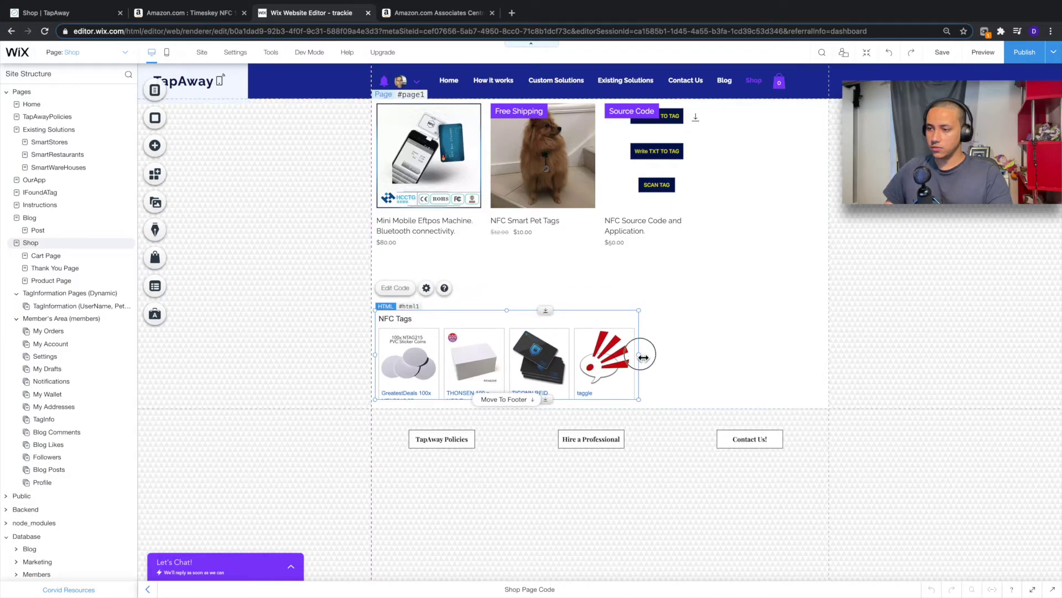
left_click_drag(644, 357, 826, 366)
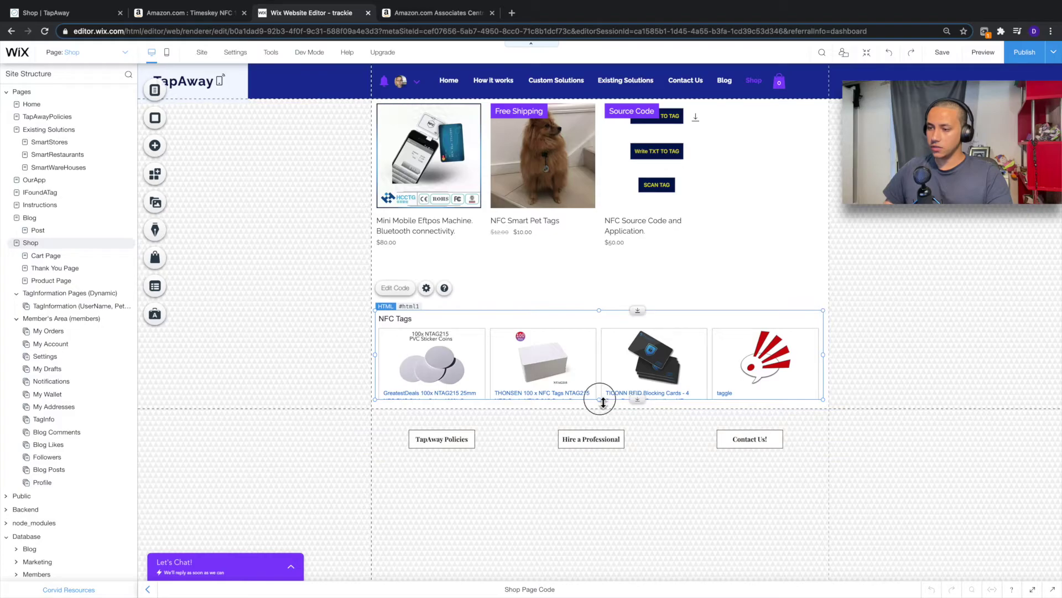
left_click_drag(604, 402, 609, 467)
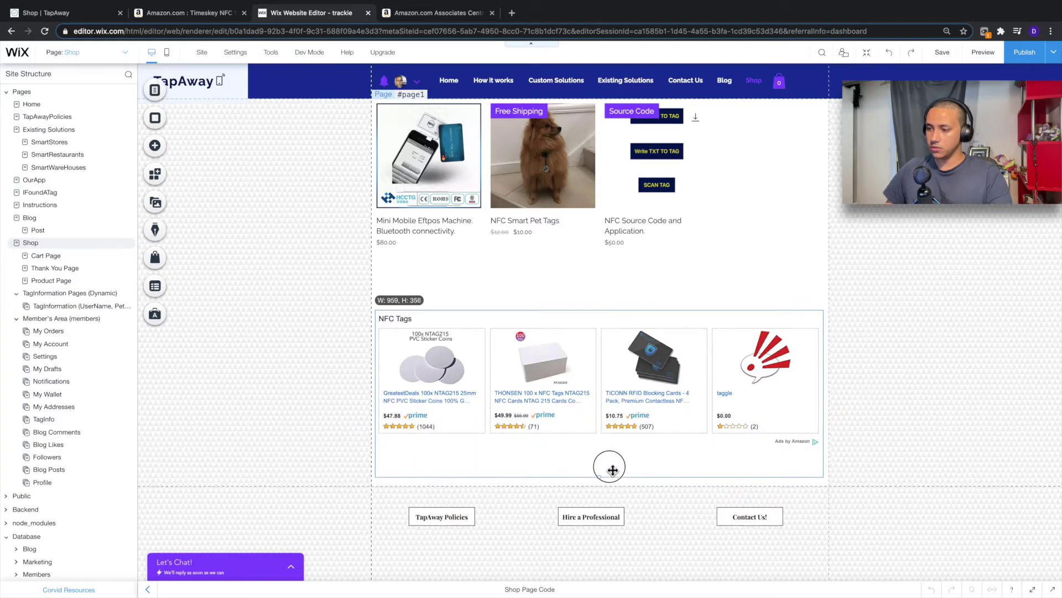
left_click(987, 374)
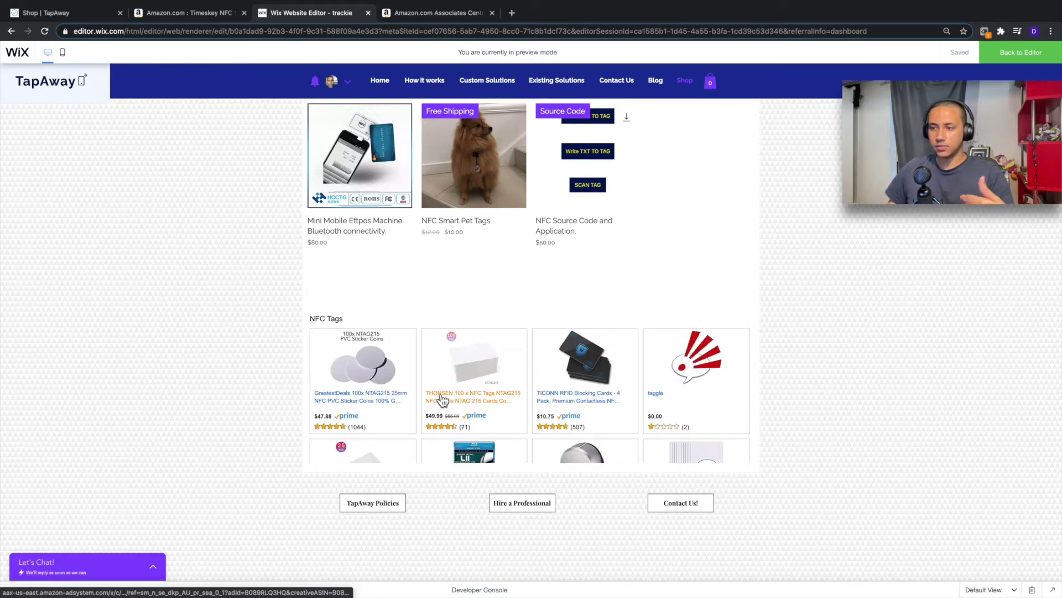
left_click(415, 12)
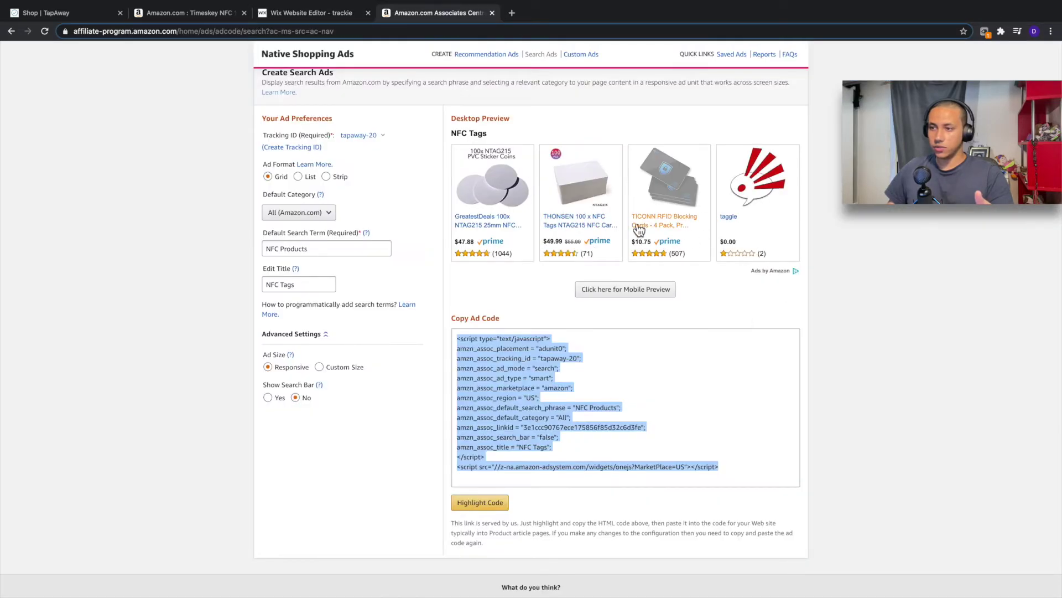
left_click(285, 17)
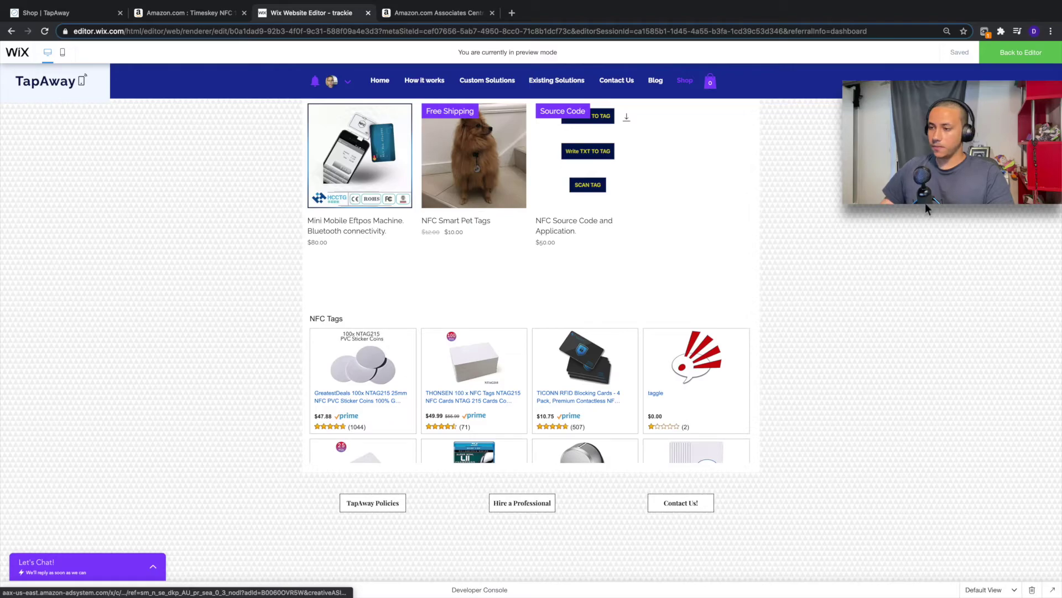
left_click(1026, 57)
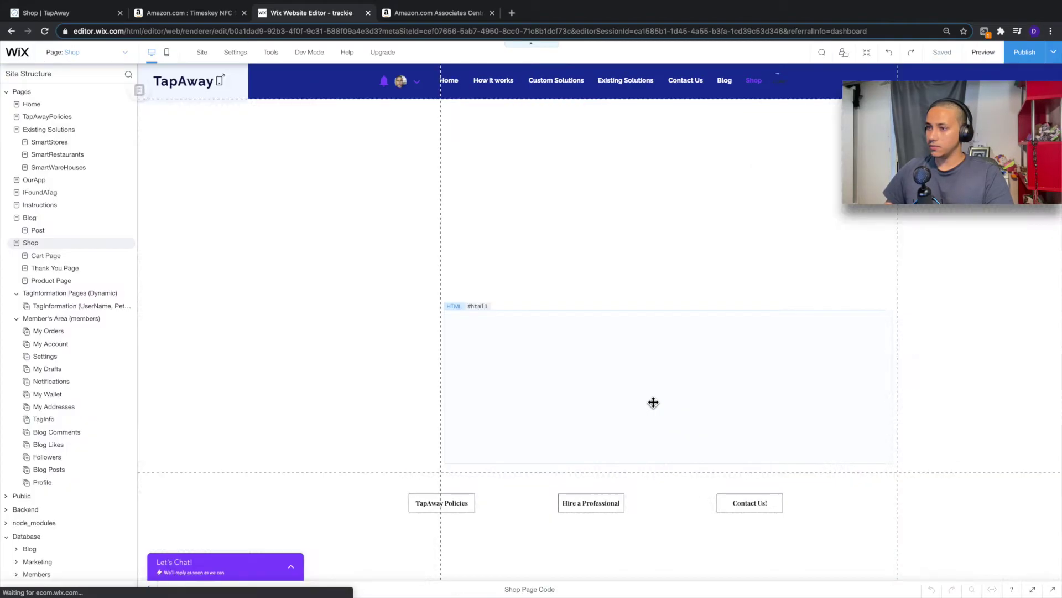
Move the NFC Tags ad up and drag its bottom edge down to show eight products.
left_click_drag(620, 393, 618, 366)
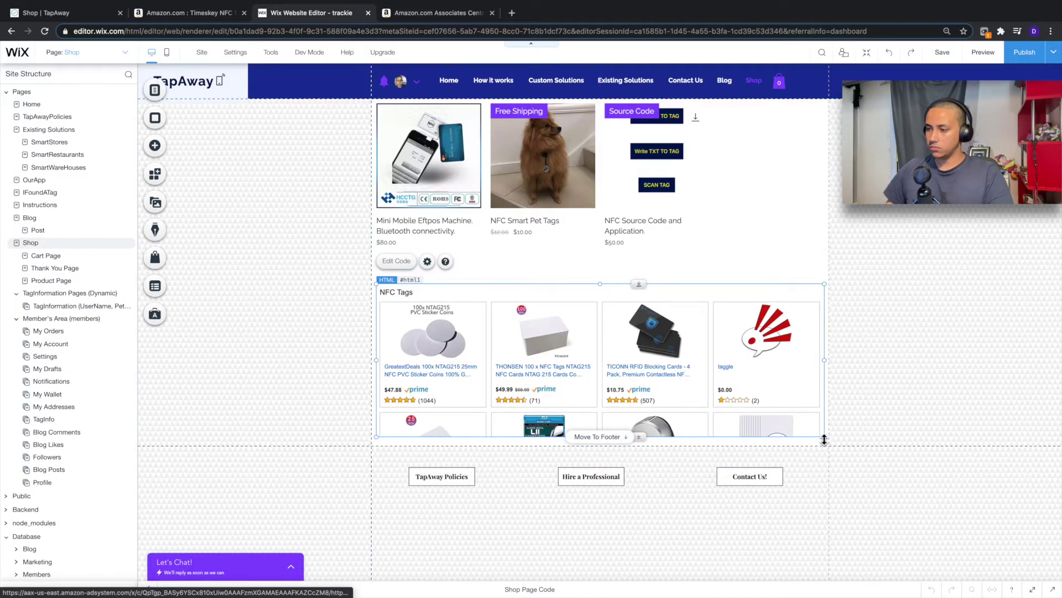
left_click_drag(829, 441, 831, 543)
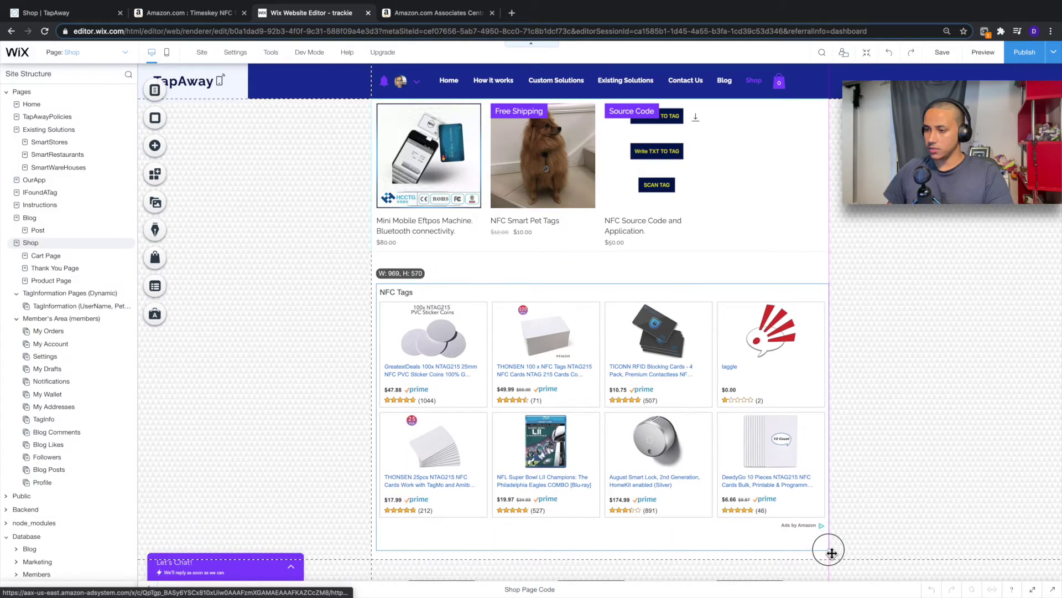
left_click_drag(830, 543, 829, 552)
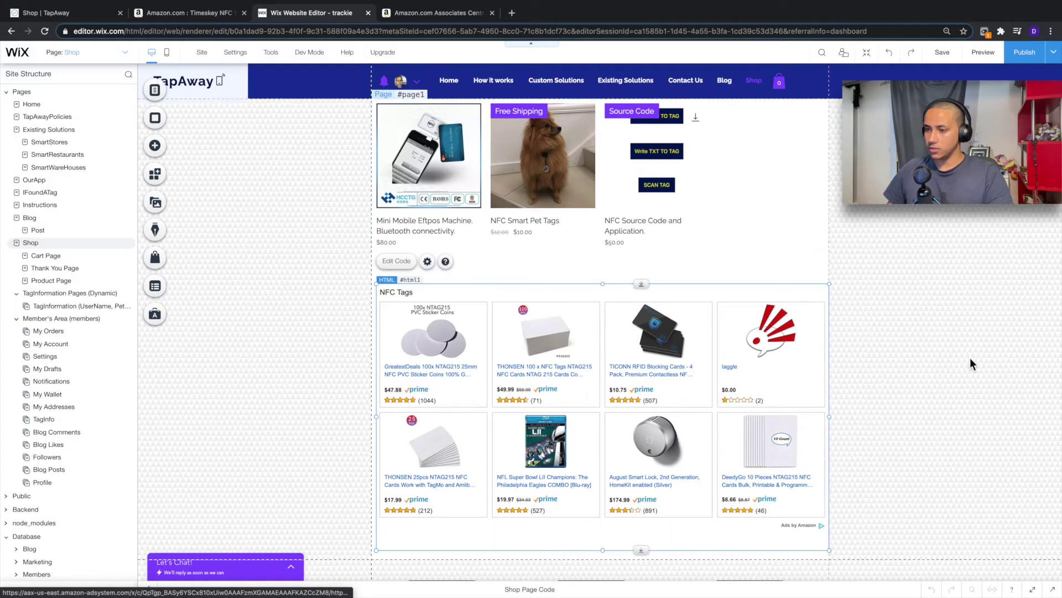
Preview the Shop page and open the DeedyGo product's Amazon link from the NFC Tags ad.
left_click(988, 59)
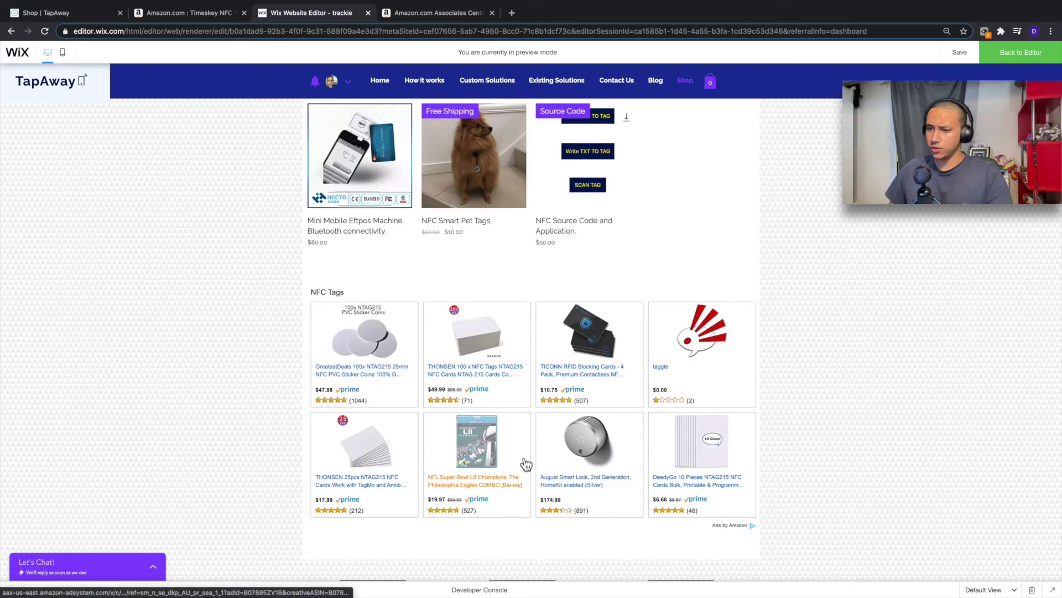
left_click(682, 467)
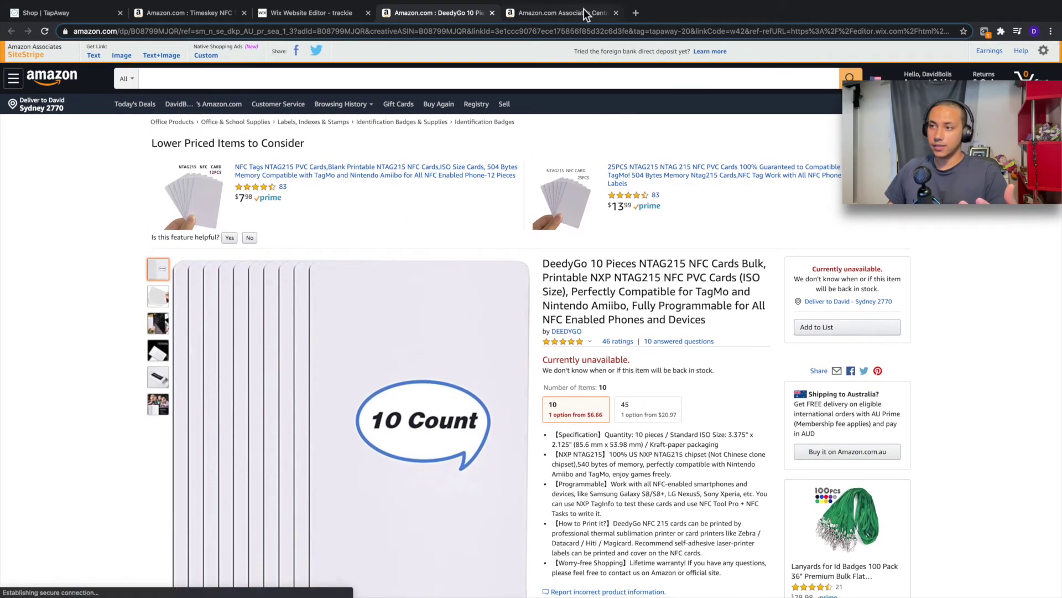
Check the DeedyGo NTAG215 NFC Cards Amazon page, then return to the Associates Central ad builder.
left_click(572, 13)
left_click(436, 15)
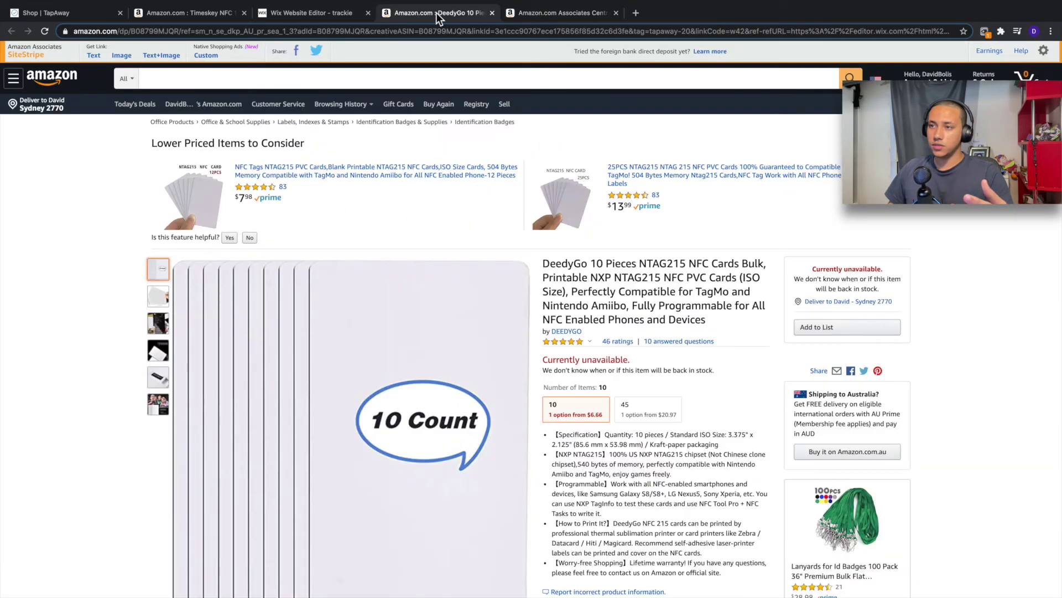
left_click(523, 17)
scroll(335, 135, "up", 3)
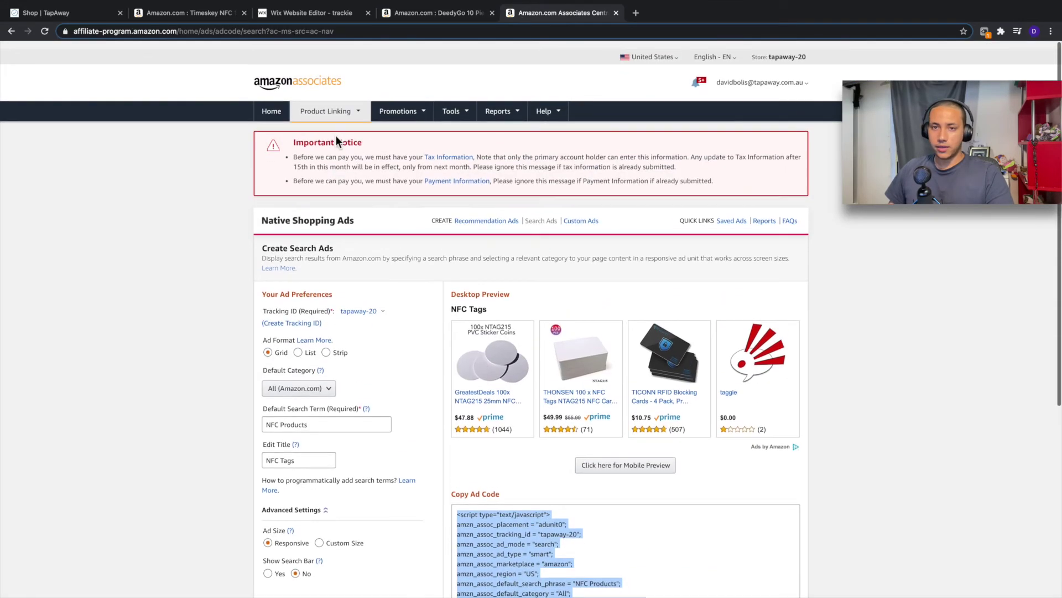
View the Associates home dashboard's earnings overview, then go back to the Wix Shop page preview.
left_click(274, 114)
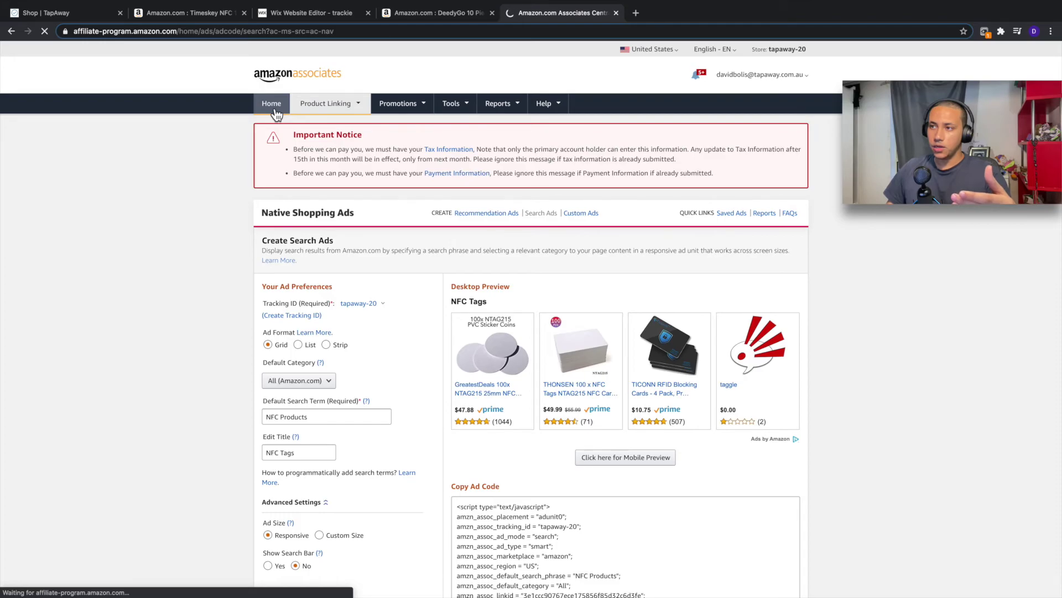
scroll(518, 400, "down", 3)
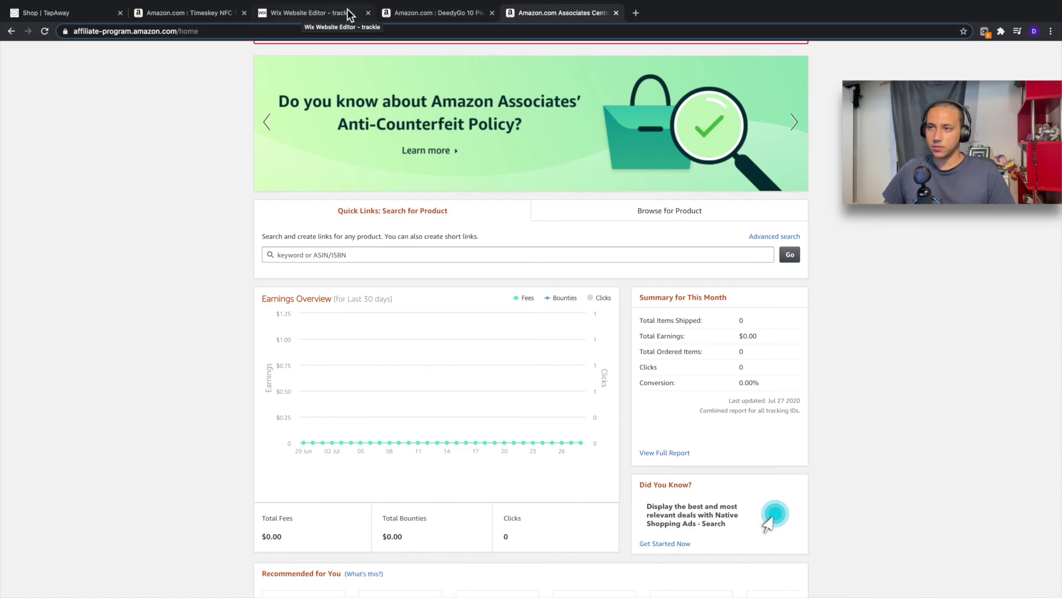
left_click(284, 14)
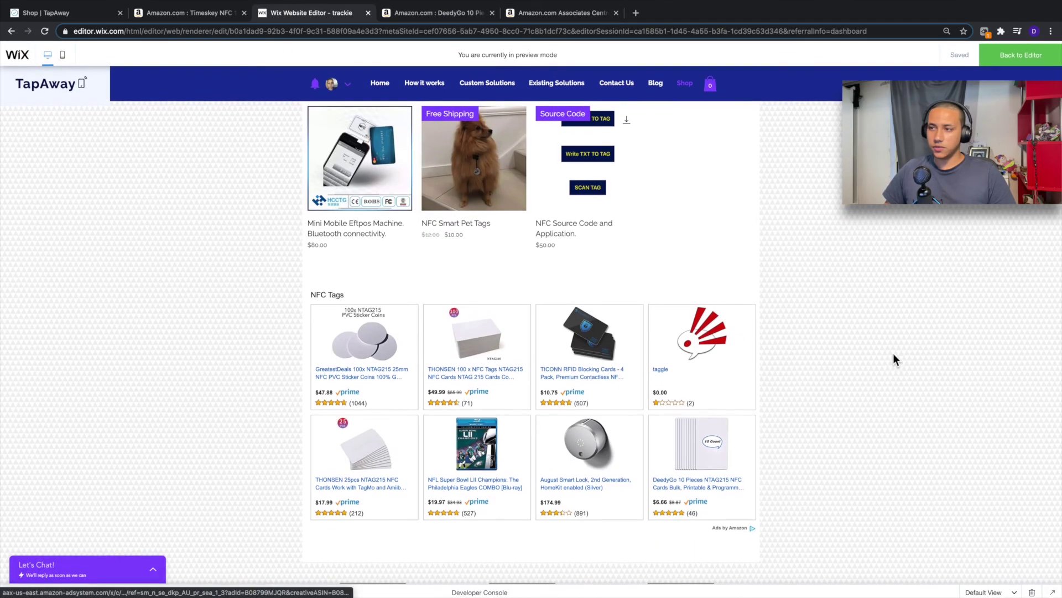